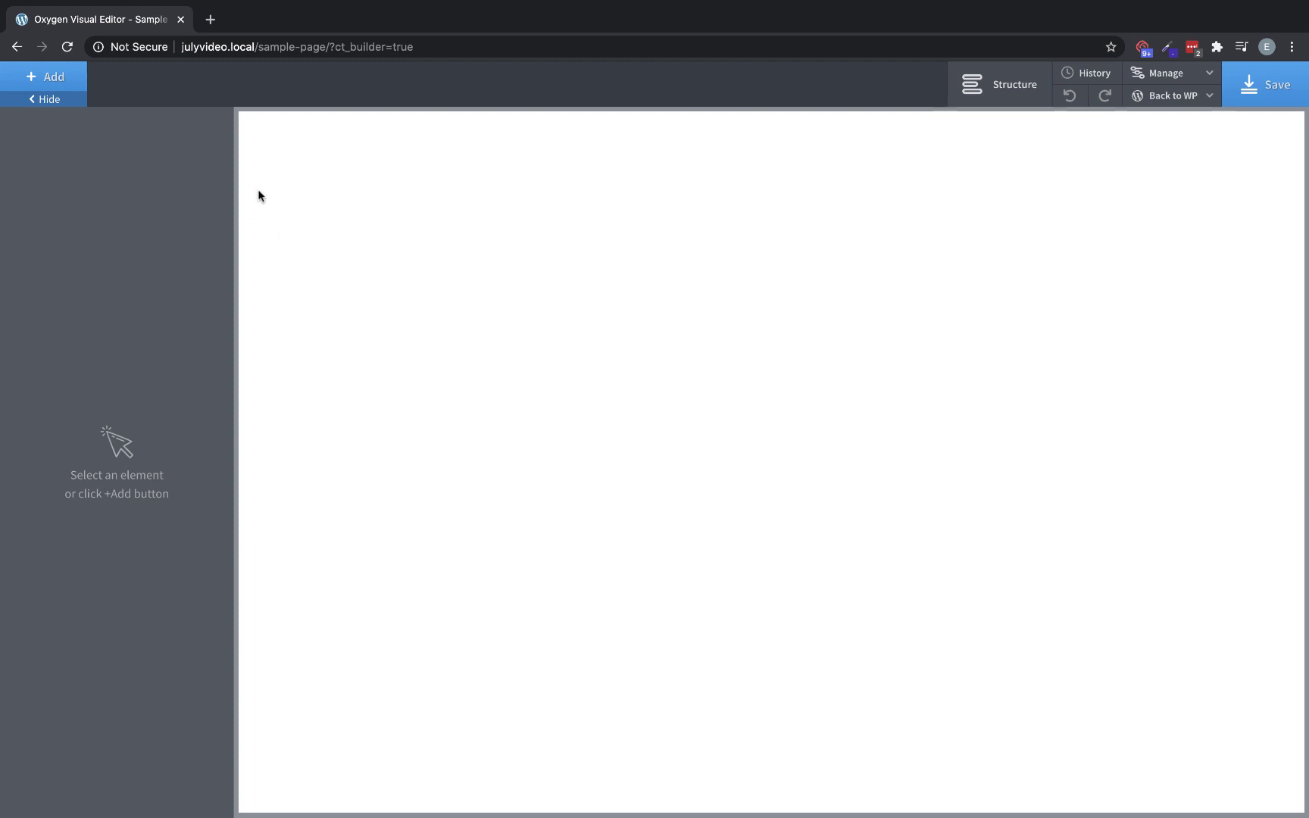
- Add an empty Section from Basics > Containers to the blank sample page
{"action": "left_click", "coordinate": [77, 86]}
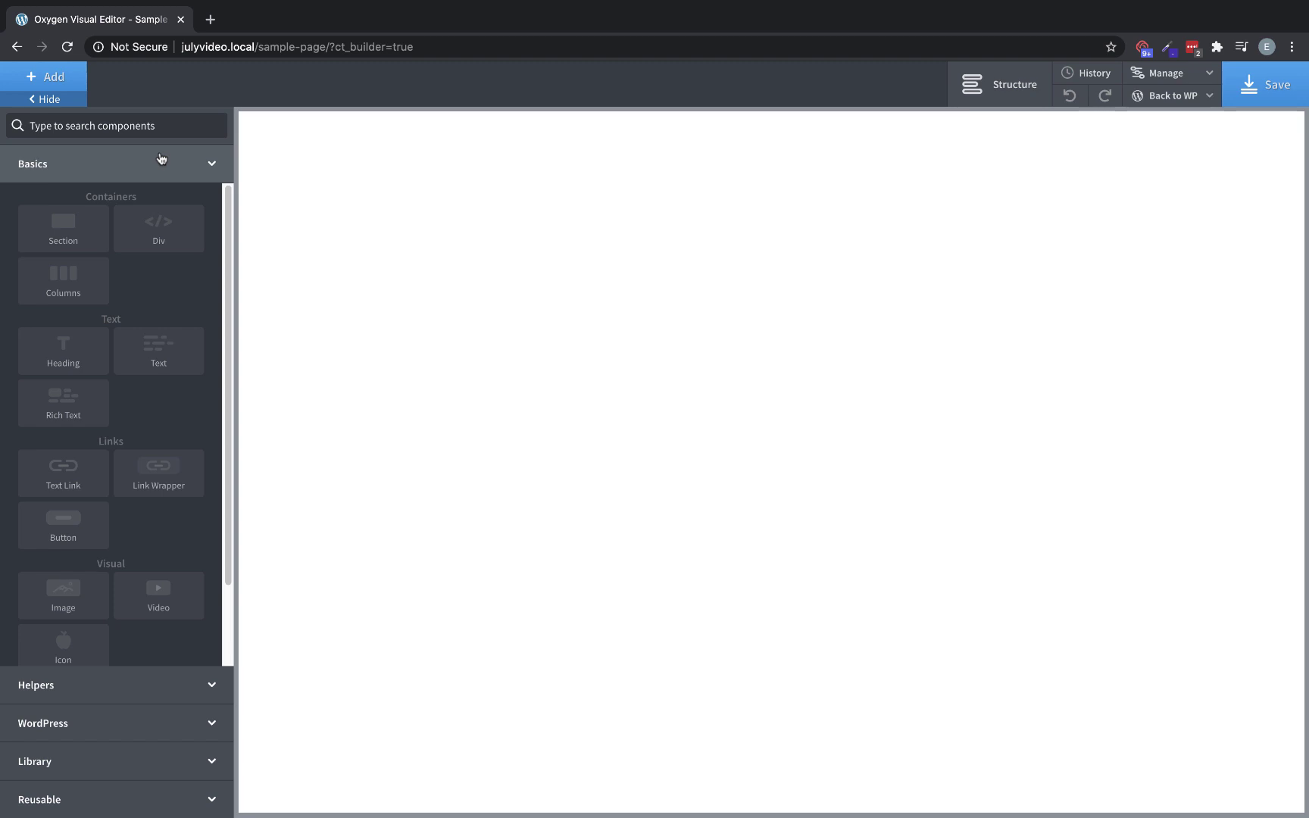
{"action": "left_click", "coordinate": [69, 224]}
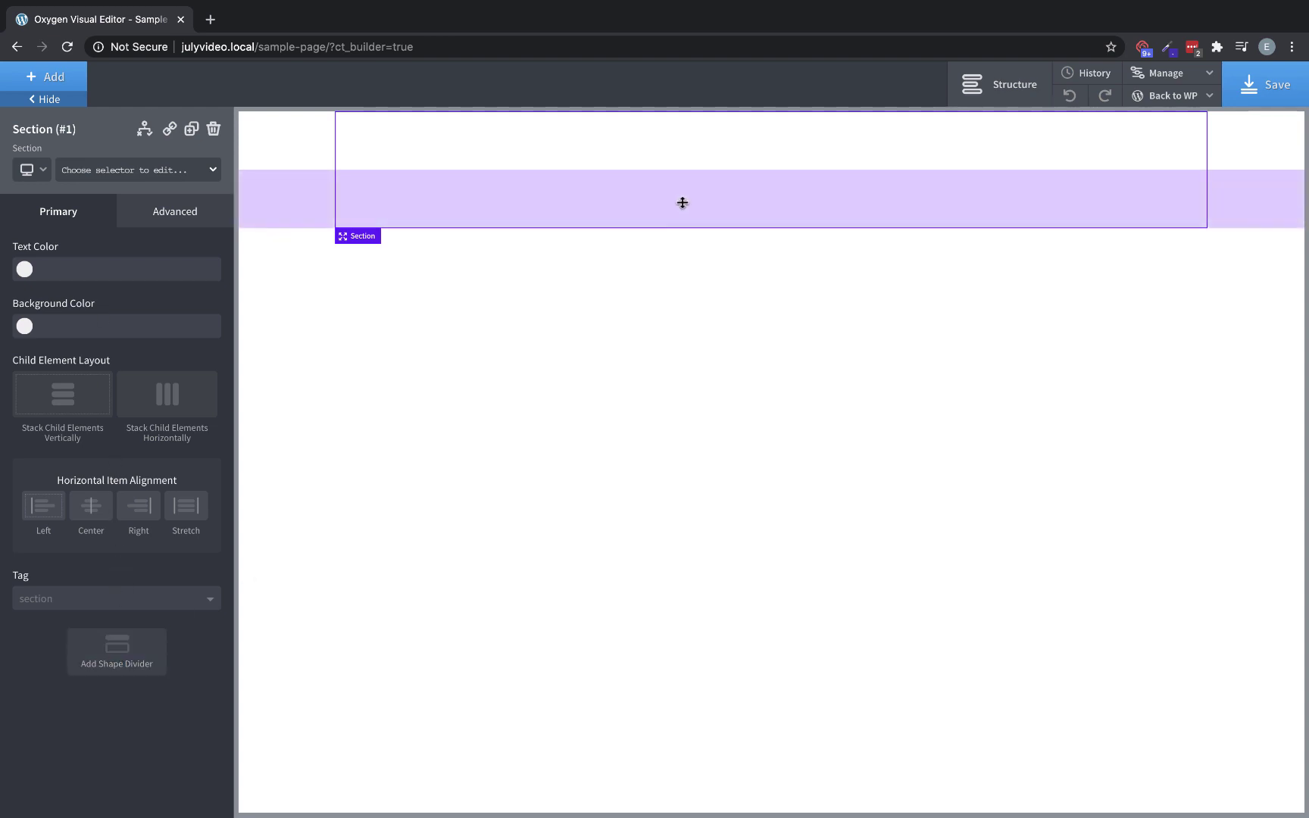
- Drag the section's bottom padding much taller and add a Wavy 1 shape divider
{"action": "left_click_drag", "start_coordinate": [682, 201], "coordinate": [651, 384]}
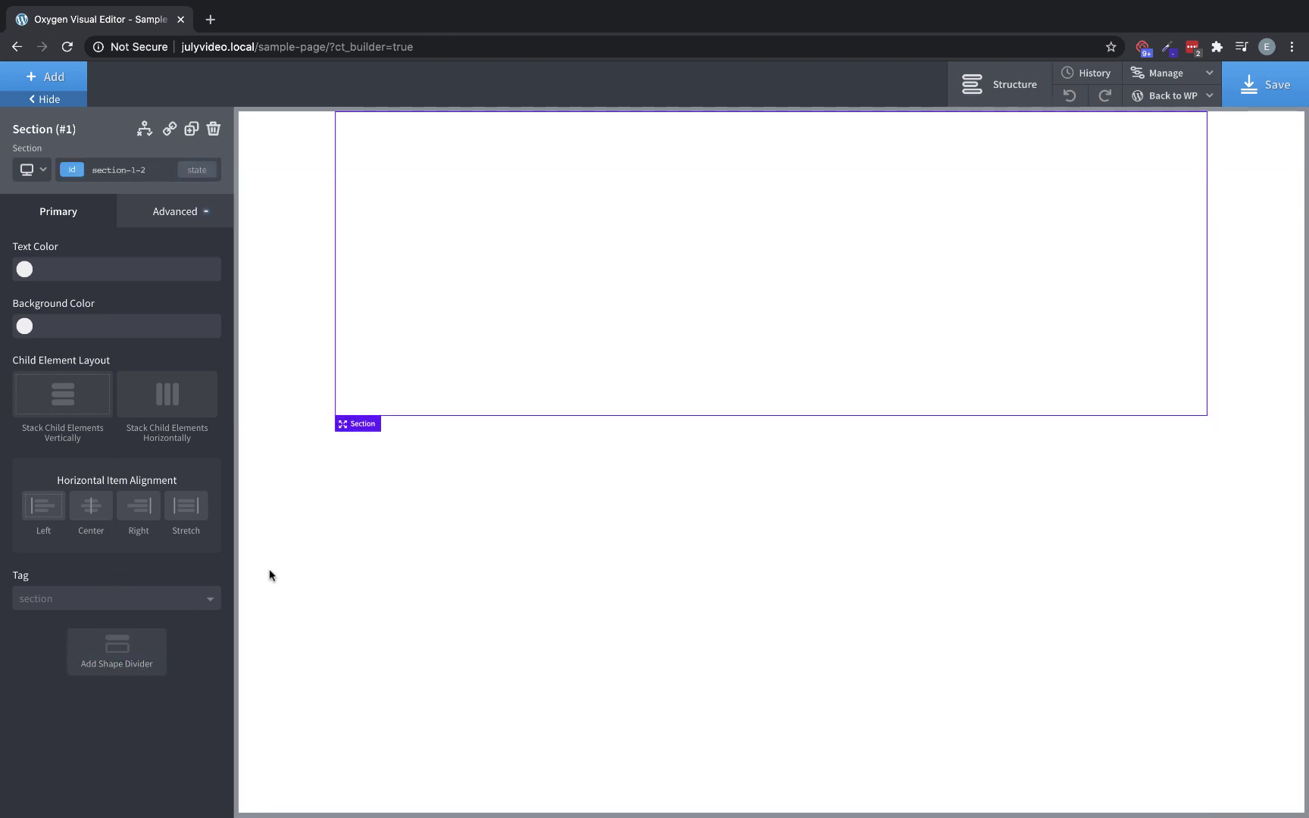
{"action": "left_click", "coordinate": [131, 672]}
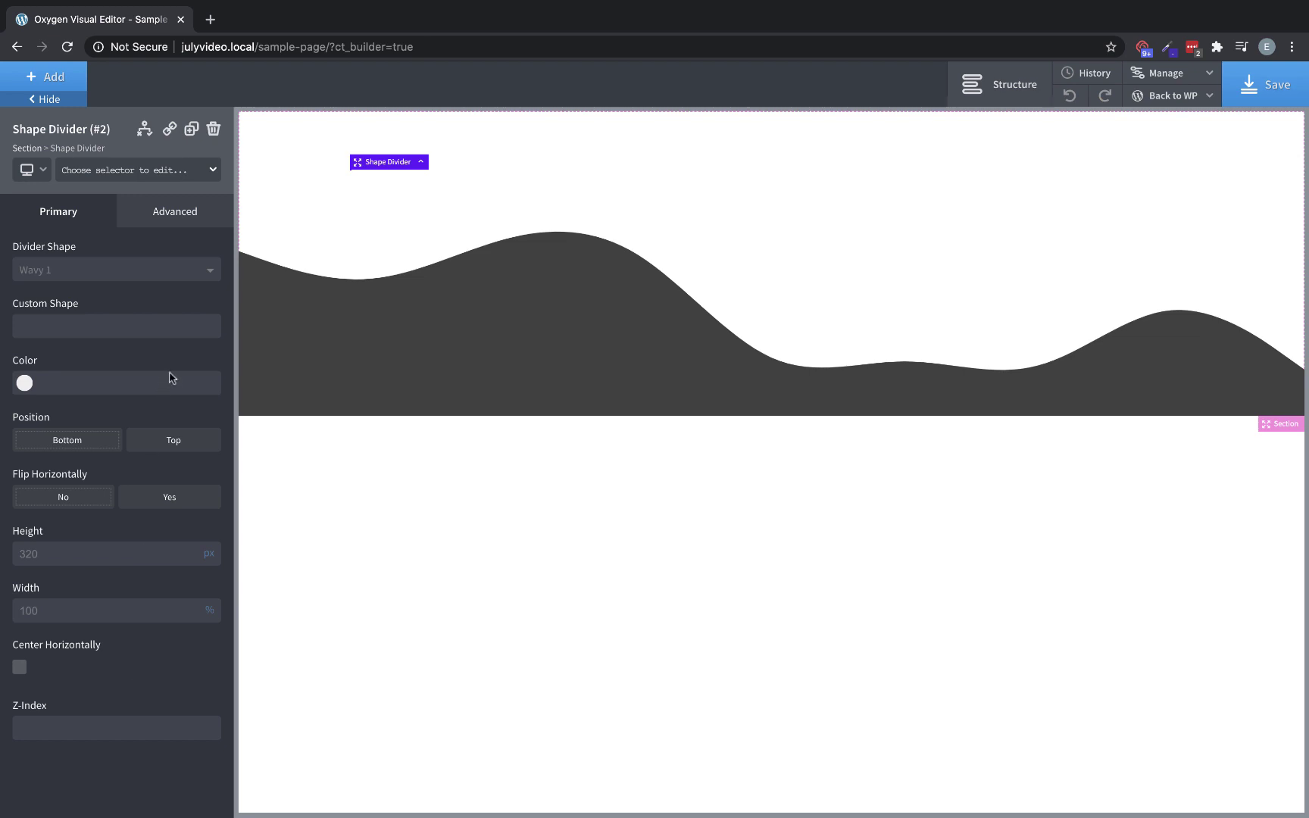
- Set the shape divider's Flip Horizontally to Yes, keeping the Wavy 1 shape
{"action": "left_click", "coordinate": [171, 283]}
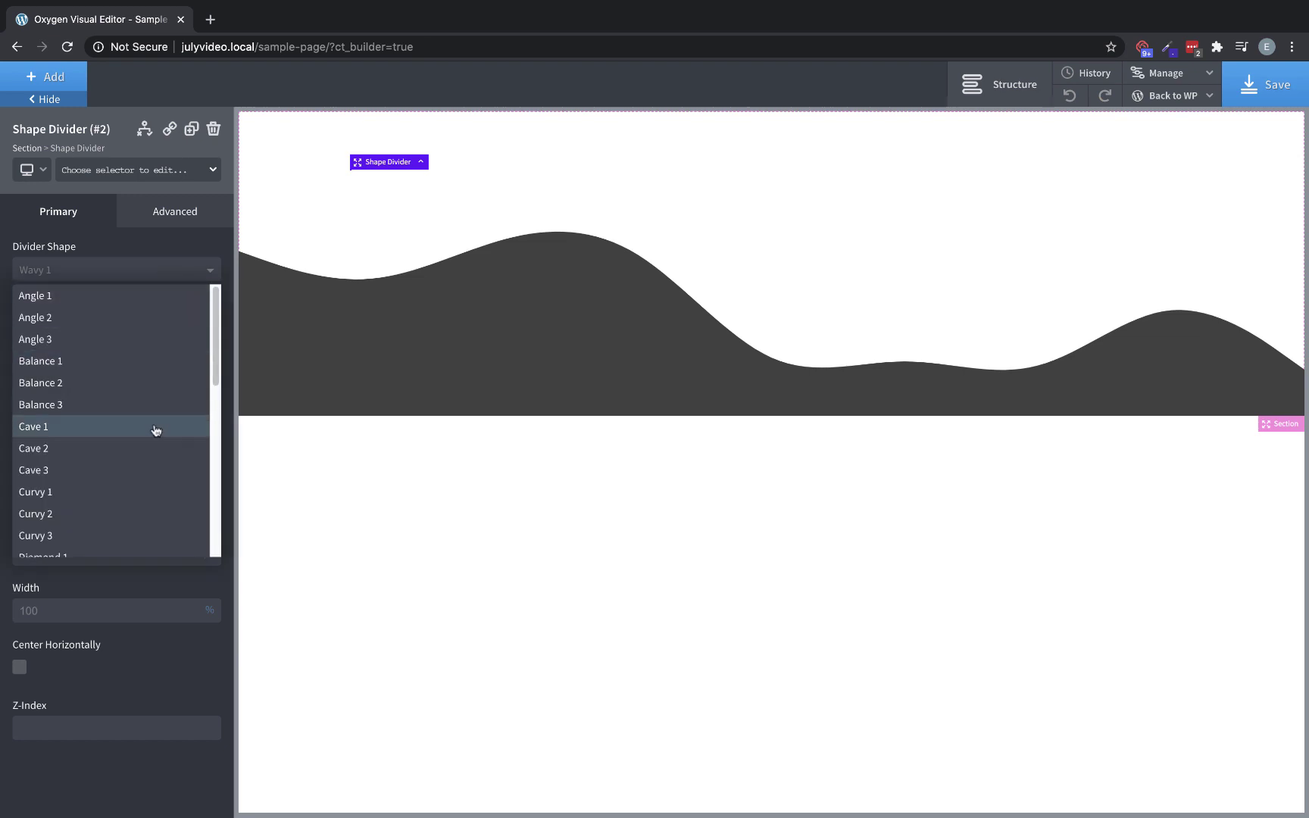
{"action": "left_click", "coordinate": [167, 637]}
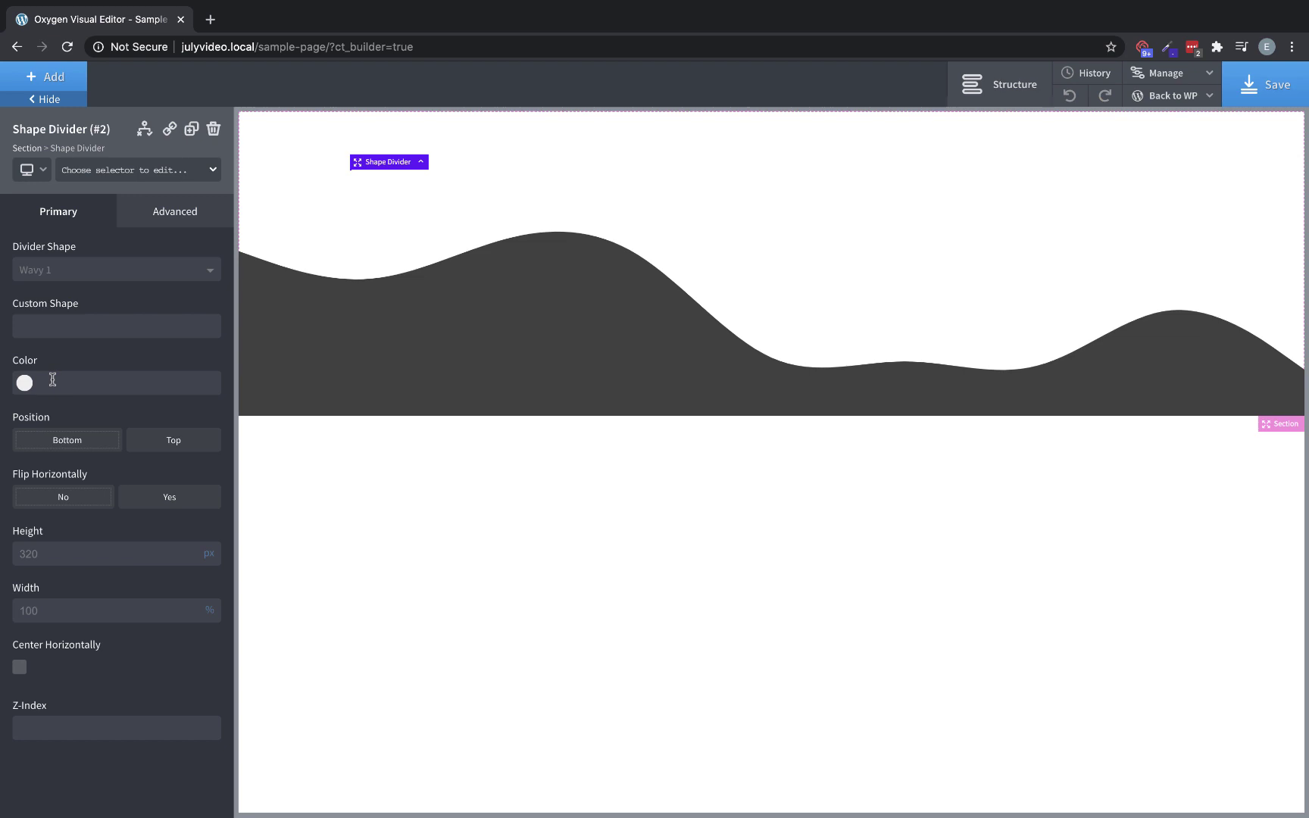
{"action": "left_click", "coordinate": [157, 497]}
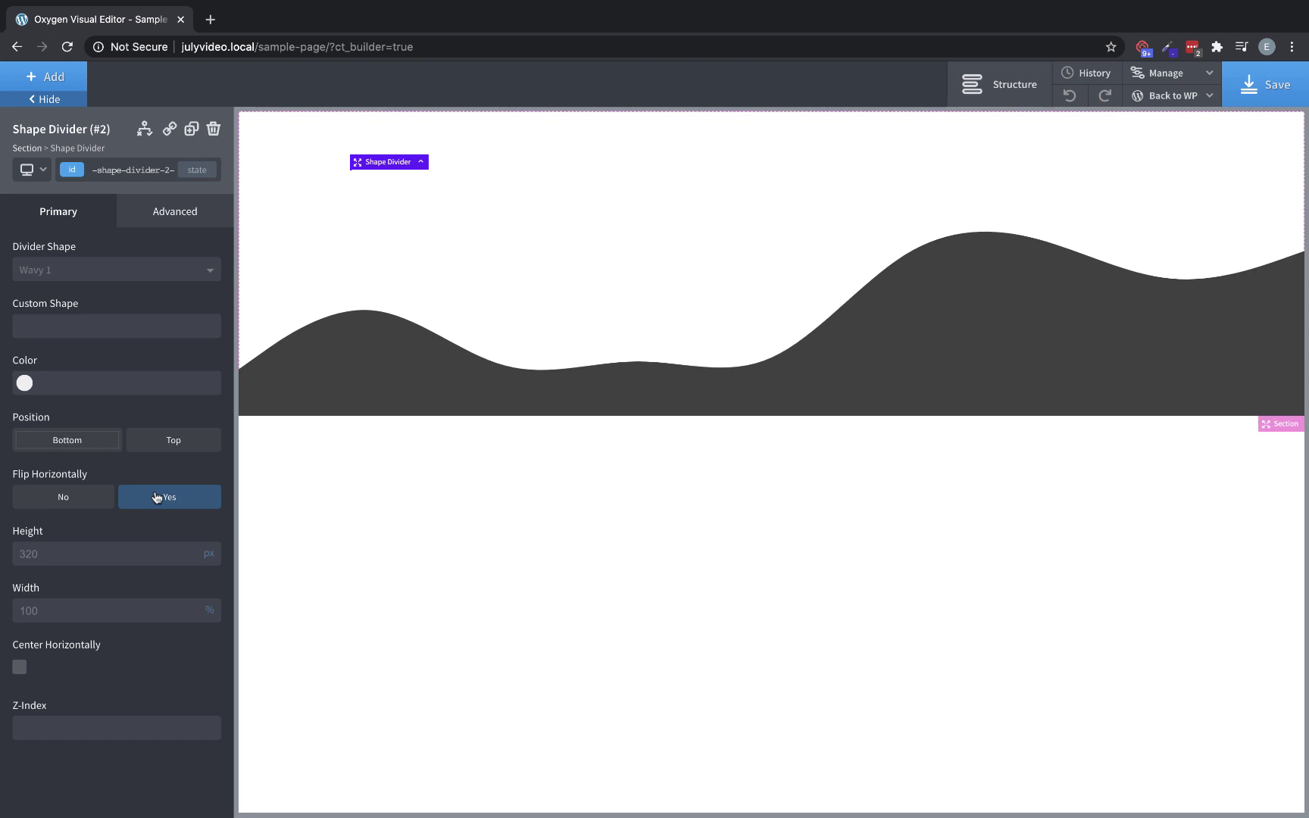
- Delete the shape divider and add a Div inside the section
{"action": "left_click", "coordinate": [214, 130]}
{"action": "left_click", "coordinate": [60, 75]}
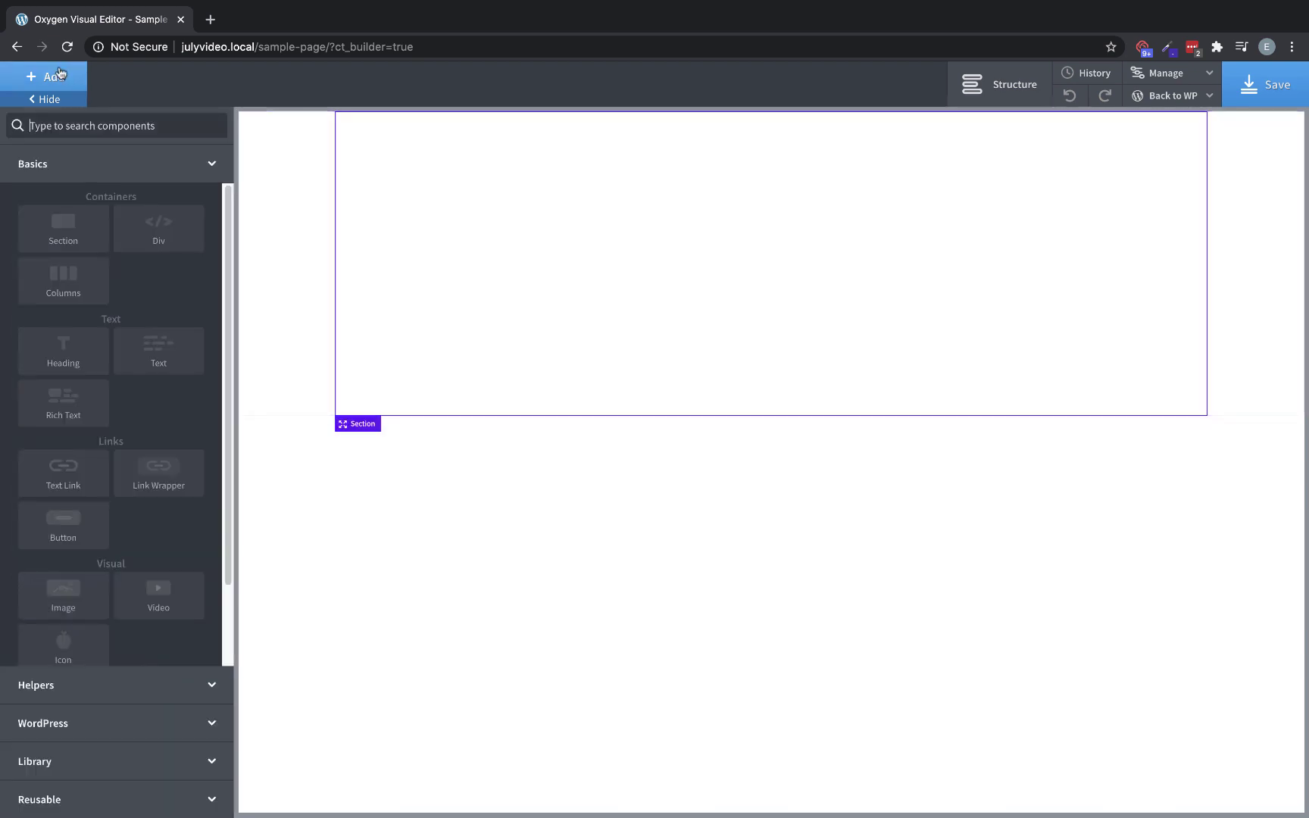
{"action": "left_click", "coordinate": [170, 221]}
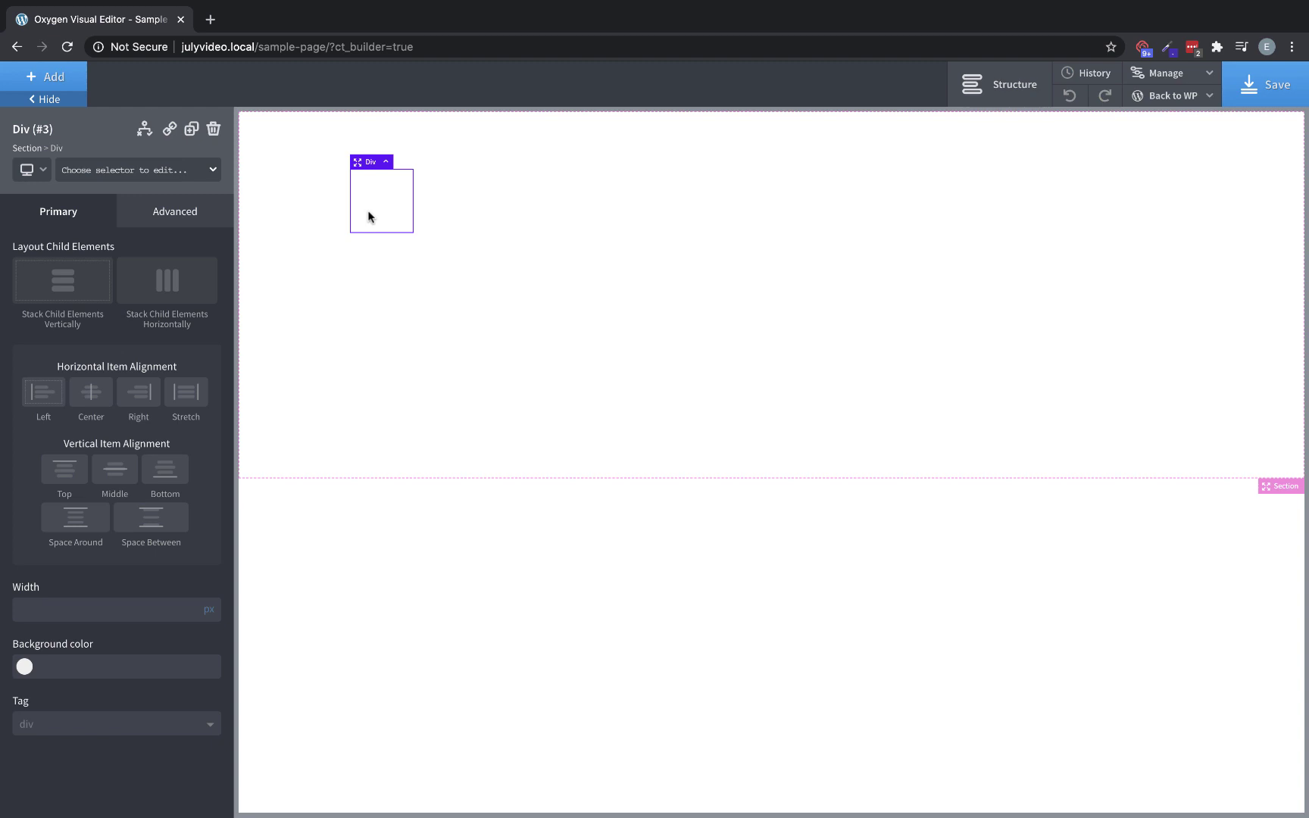
- Set the section to Stack Horizontally and the Div to Stack Vertically, then delete both
{"action": "left_click", "coordinate": [684, 289]}
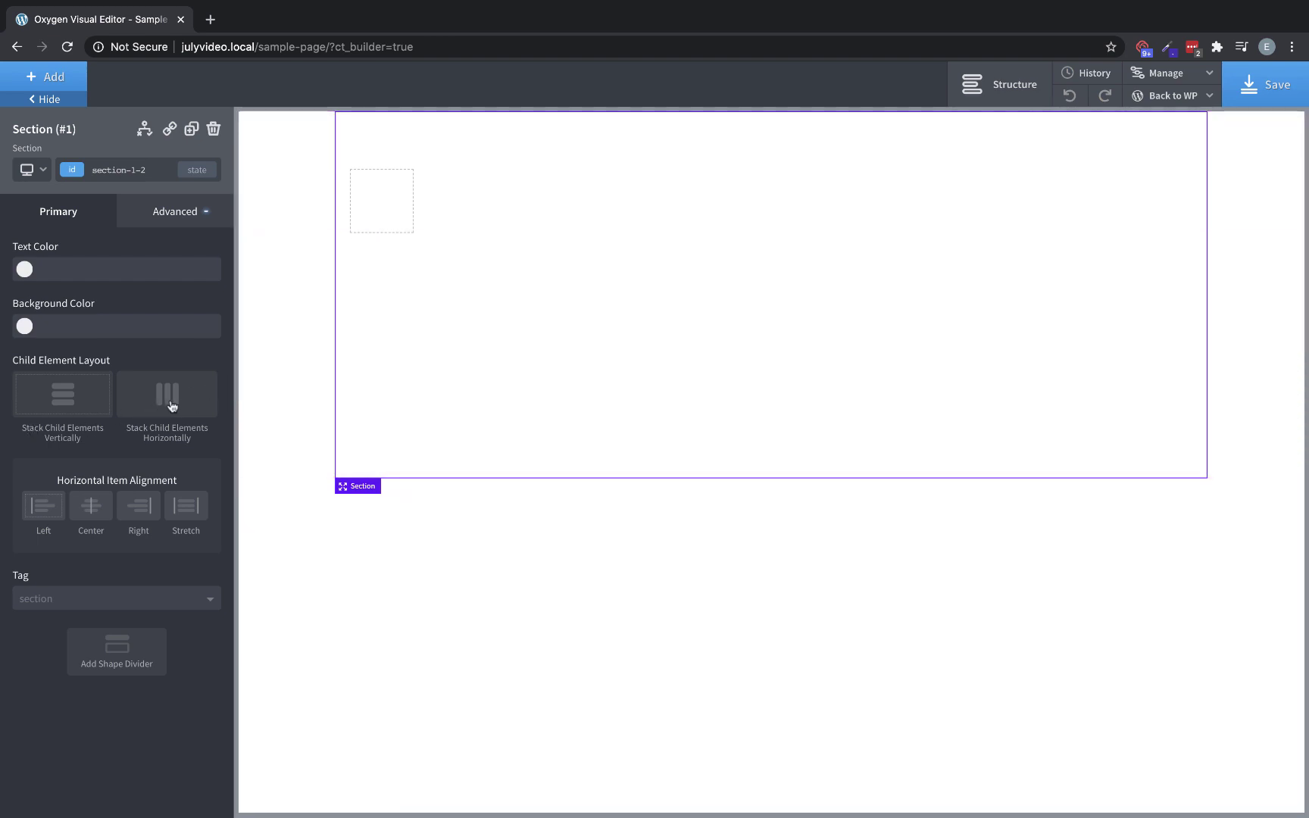
{"action": "left_click", "coordinate": [172, 407]}
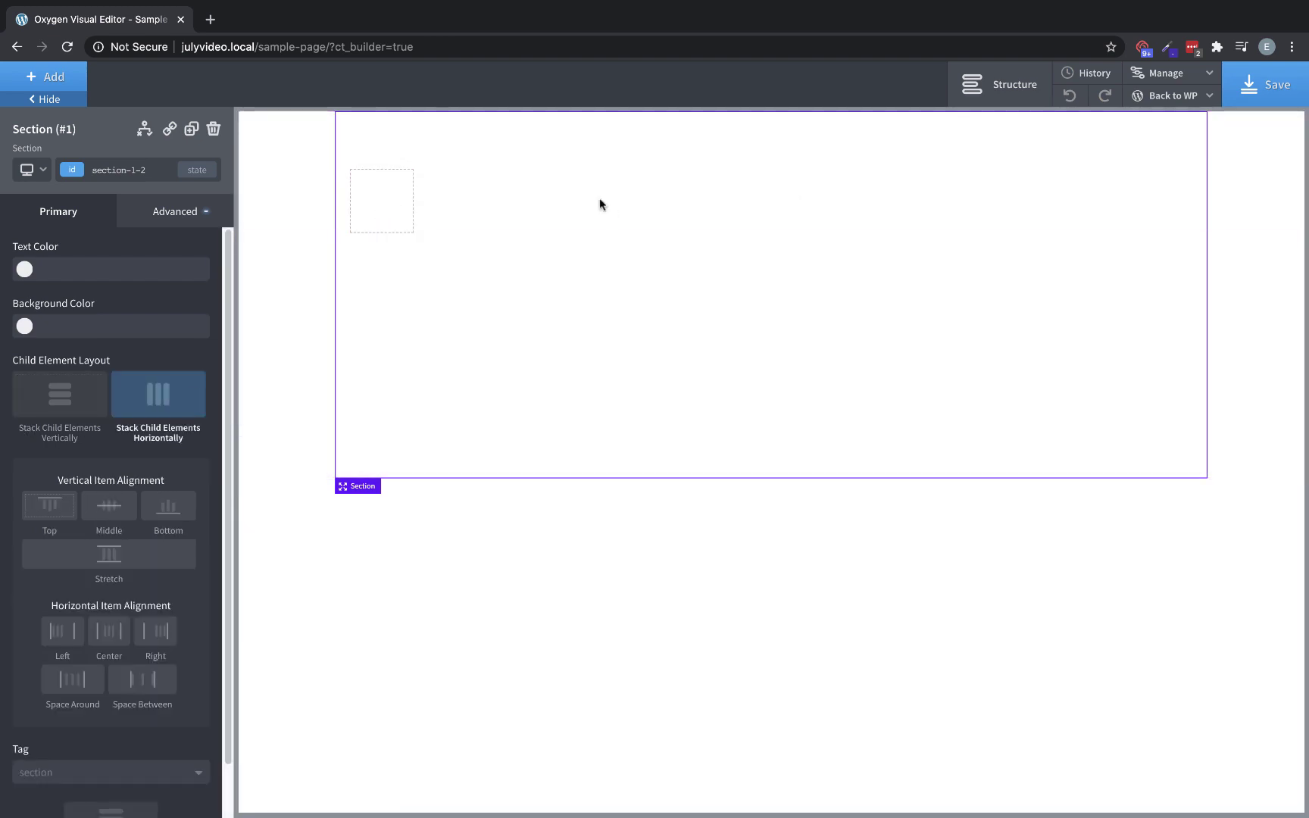
{"action": "left_click", "coordinate": [377, 202]}
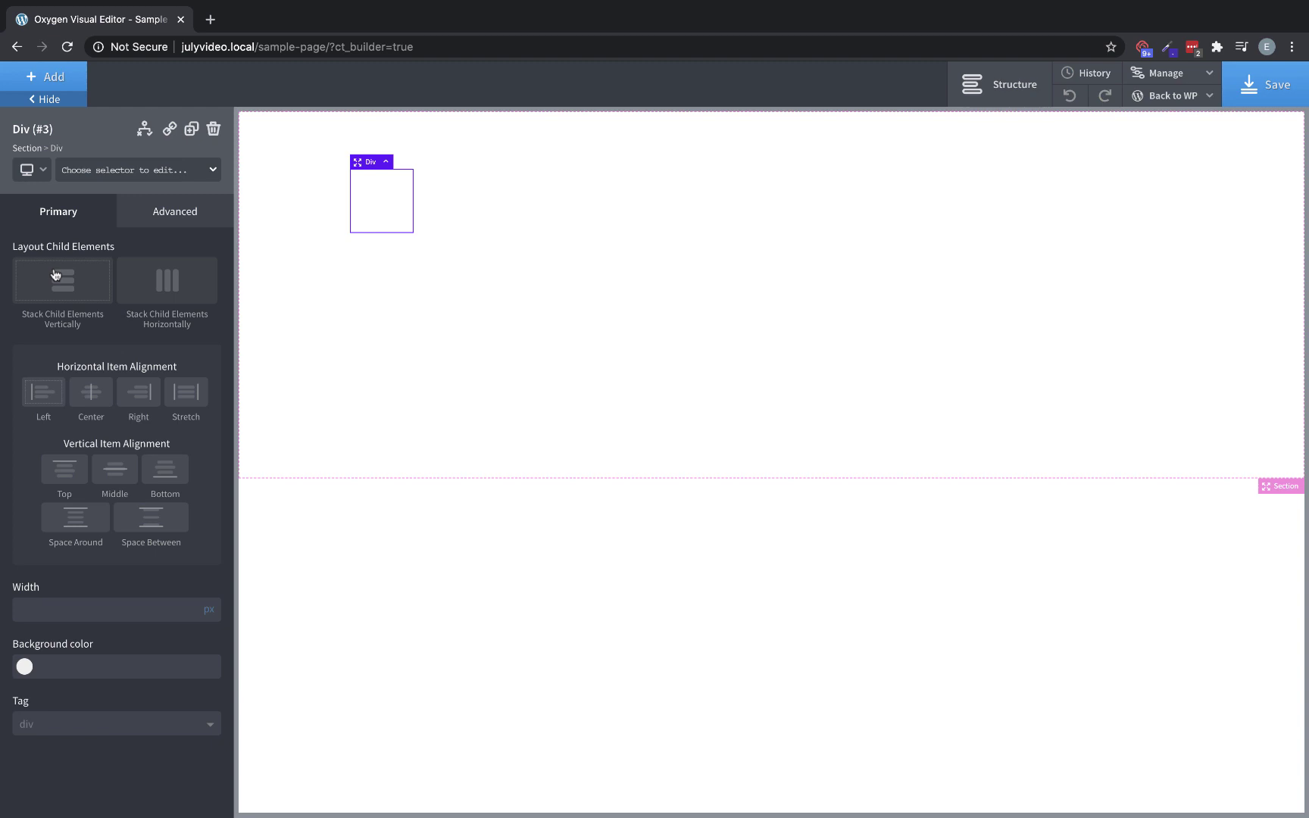
{"action": "left_click", "coordinate": [55, 274]}
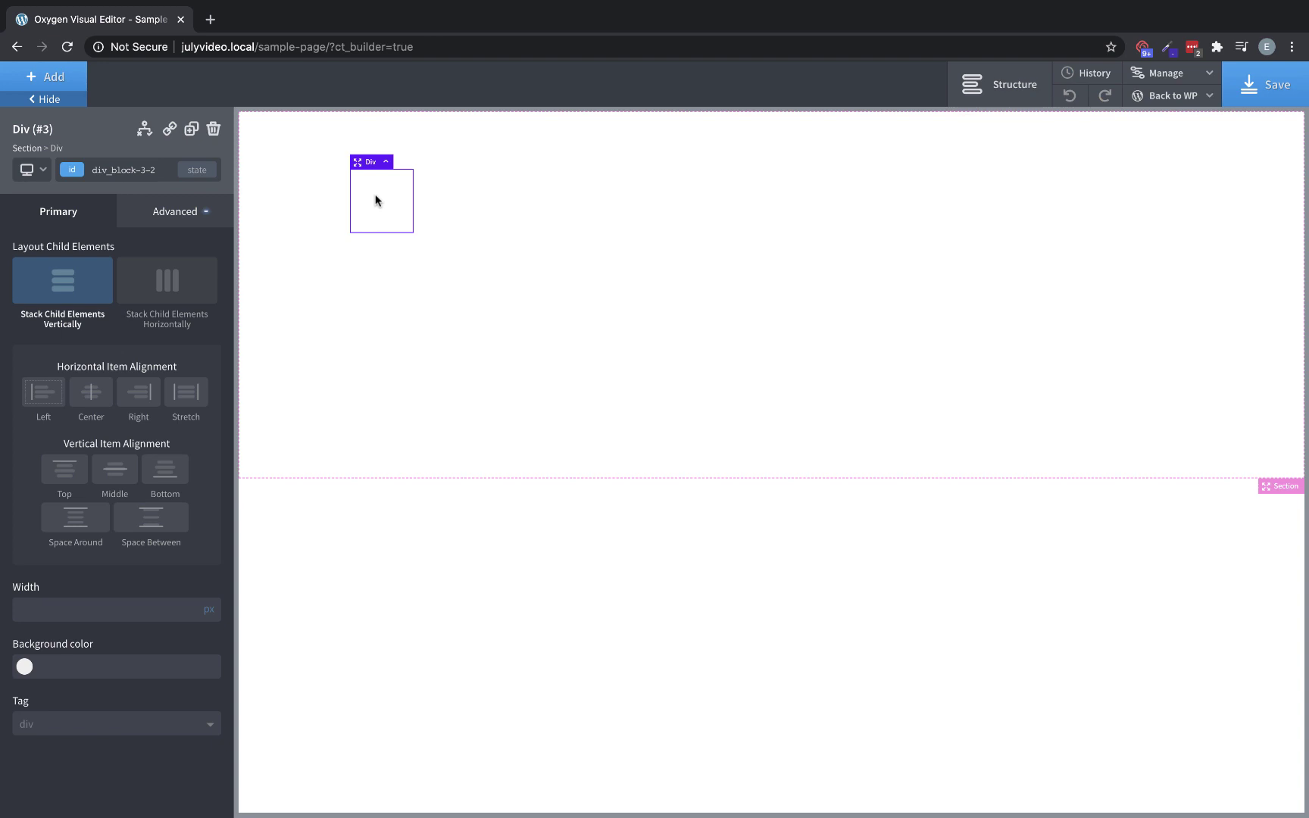
{"action": "key", "text": "Delete"}
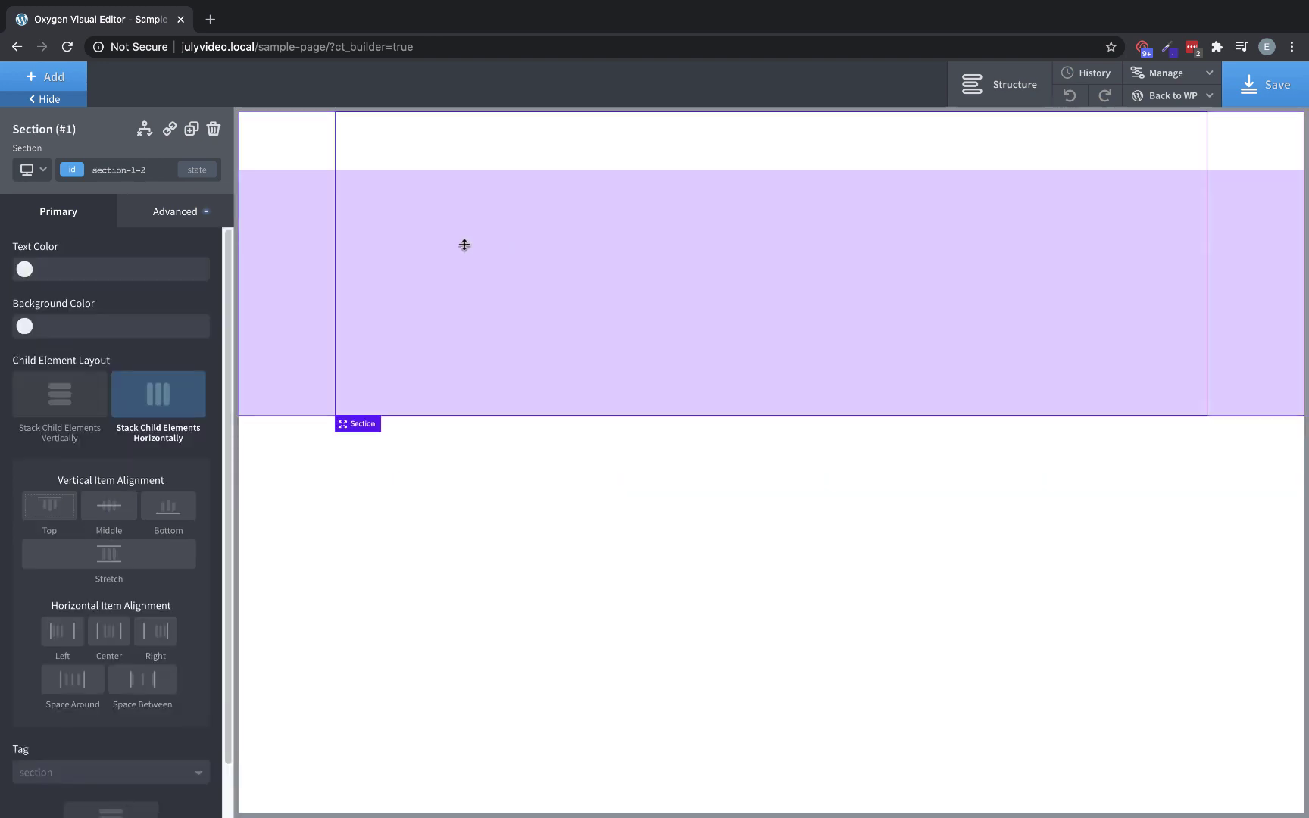
{"action": "left_click", "coordinate": [214, 129]}
- Add a Columns row split 25/25/25/25 and duplicate the fourth column into a fifth
{"action": "left_click", "coordinate": [71, 80]}
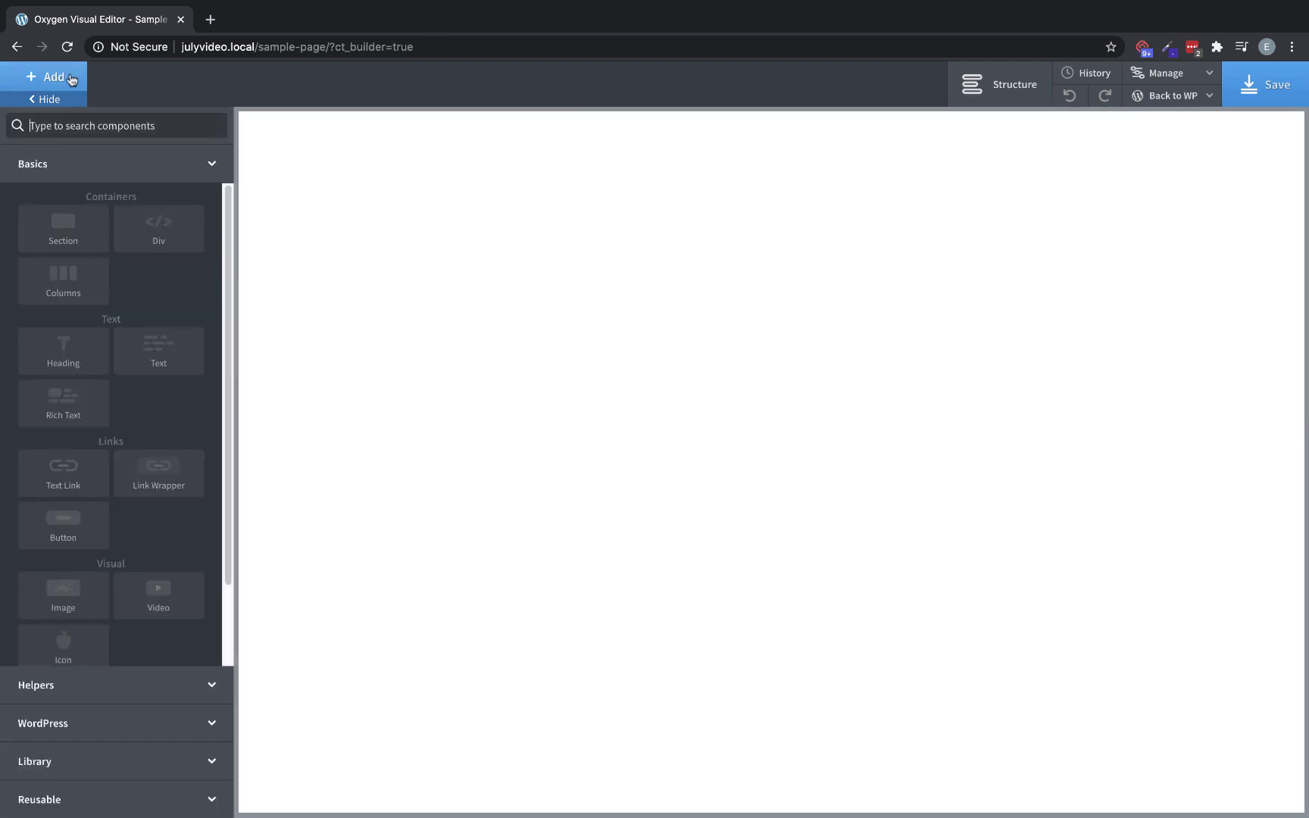
{"action": "left_click", "coordinate": [89, 284]}
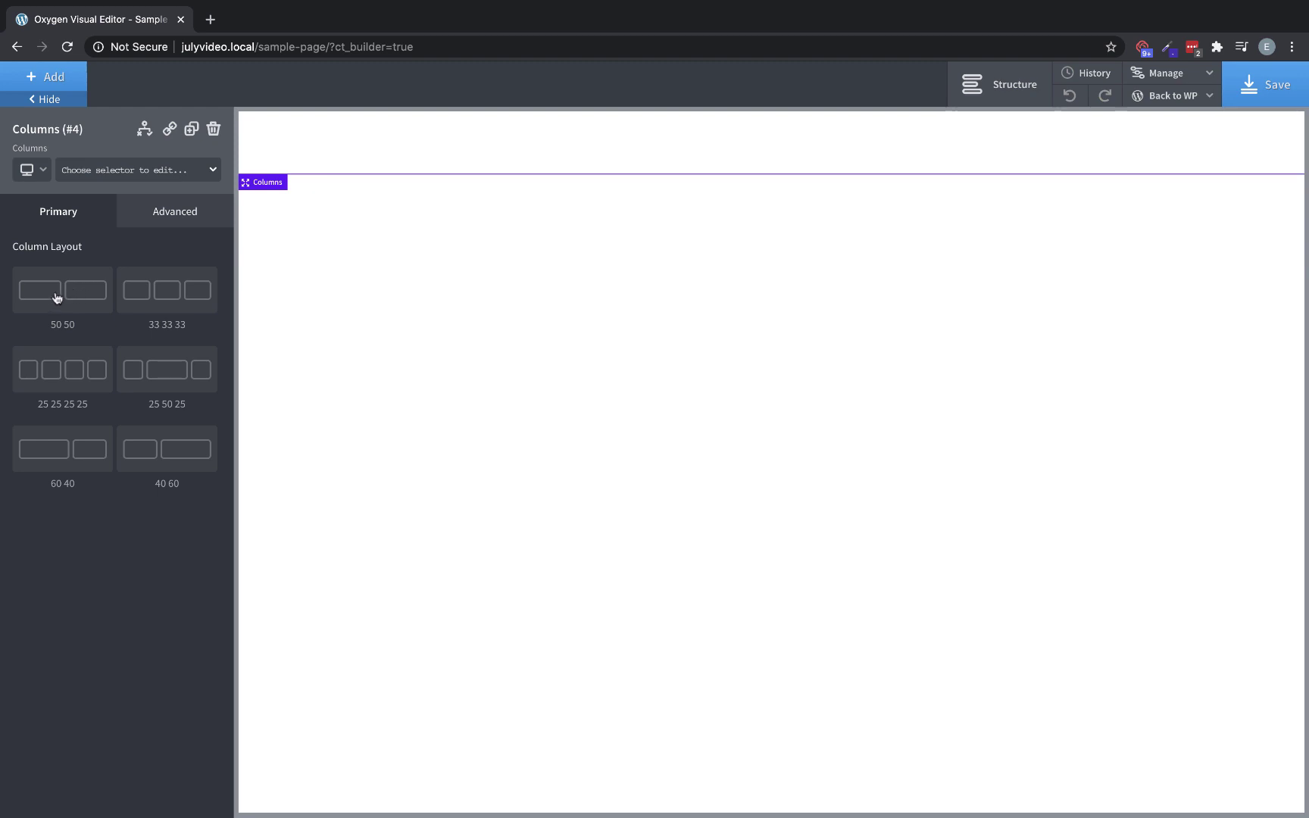
{"action": "left_click", "coordinate": [78, 380]}
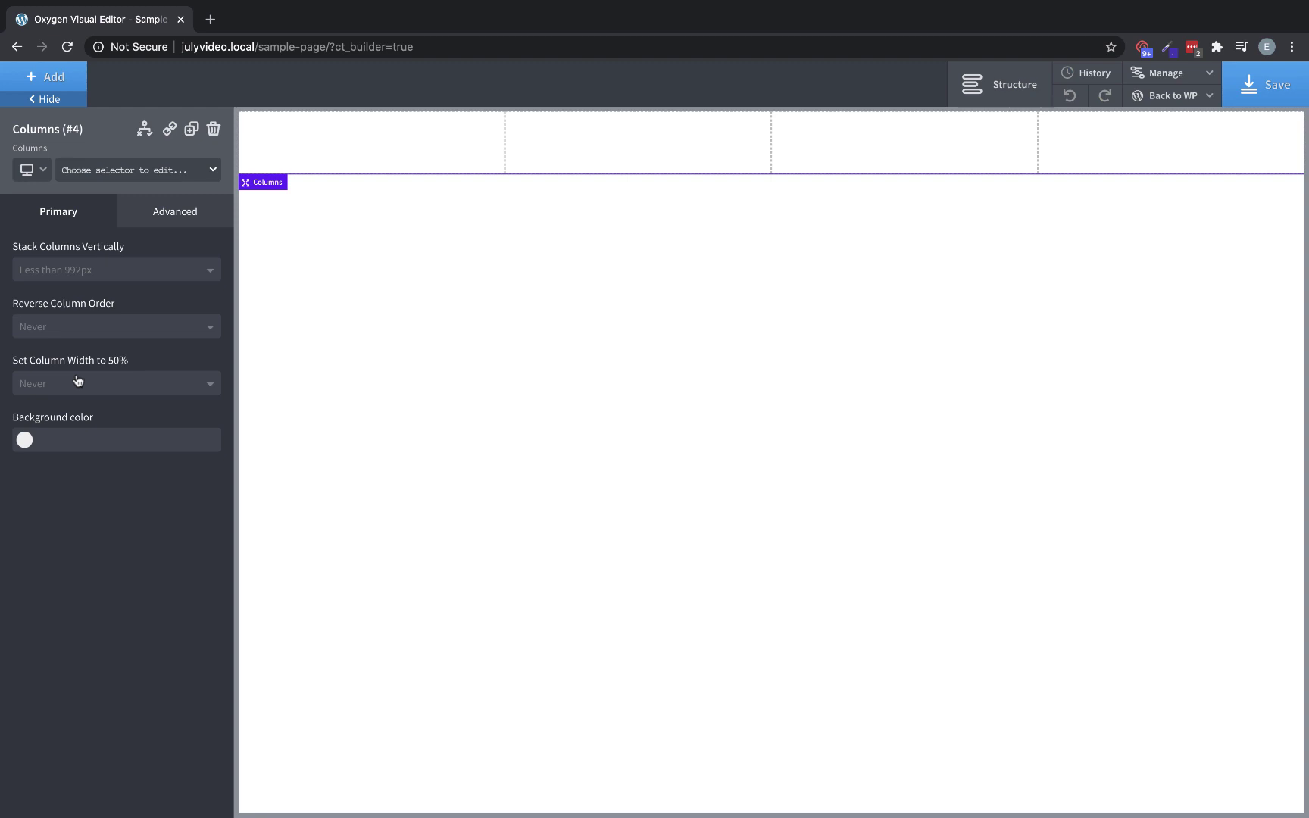
{"action": "left_click", "coordinate": [1089, 144]}
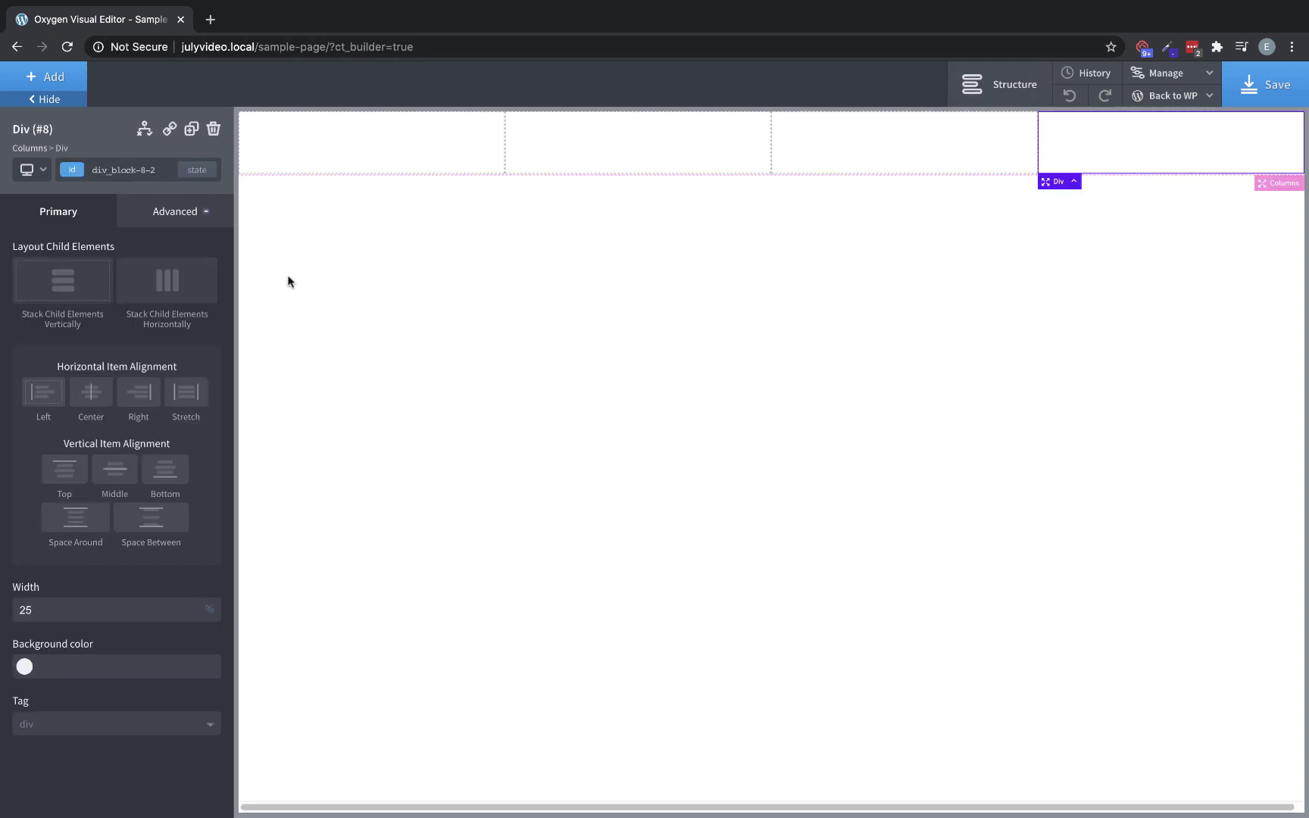
{"action": "left_click", "coordinate": [192, 131]}
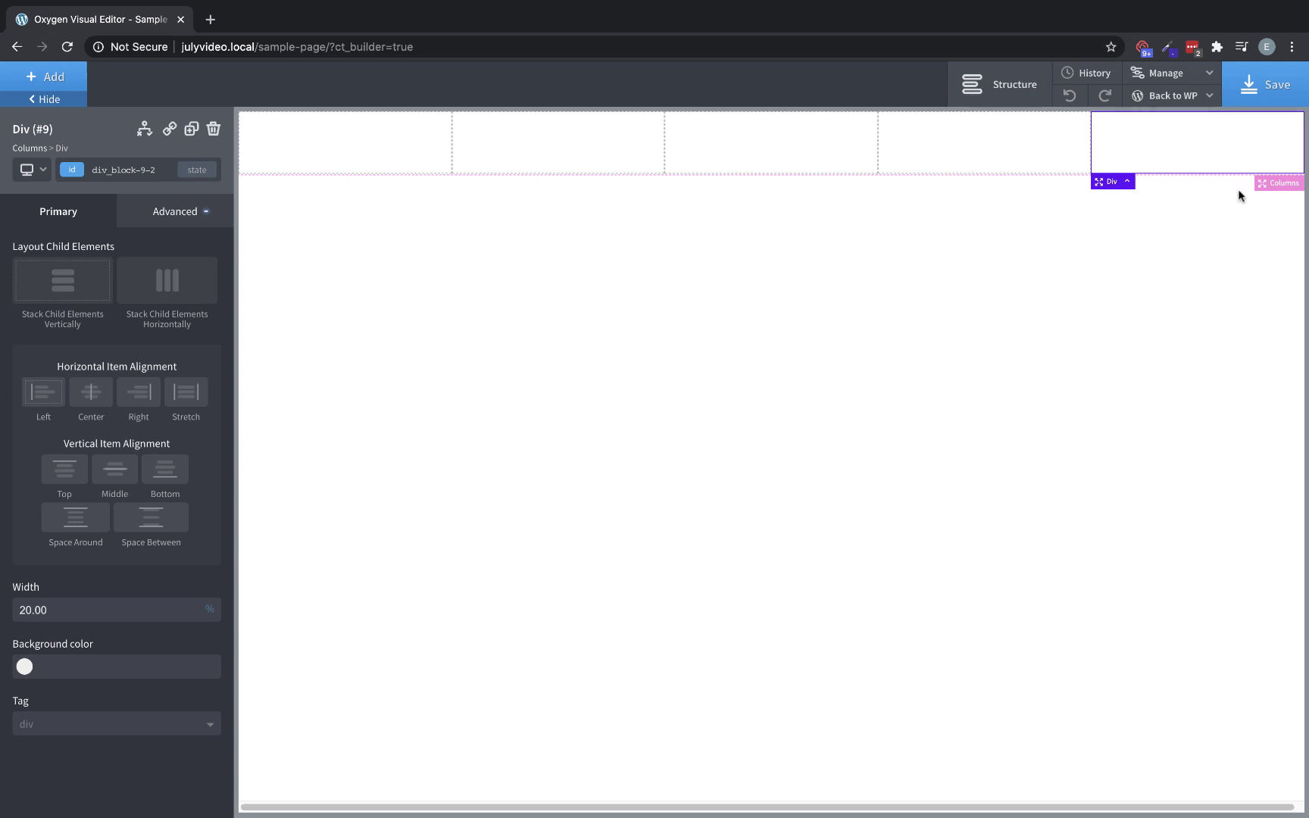
- Review the row's stack vertically, reverse order and 50% width options without changing them
{"action": "left_click", "coordinate": [1280, 183]}
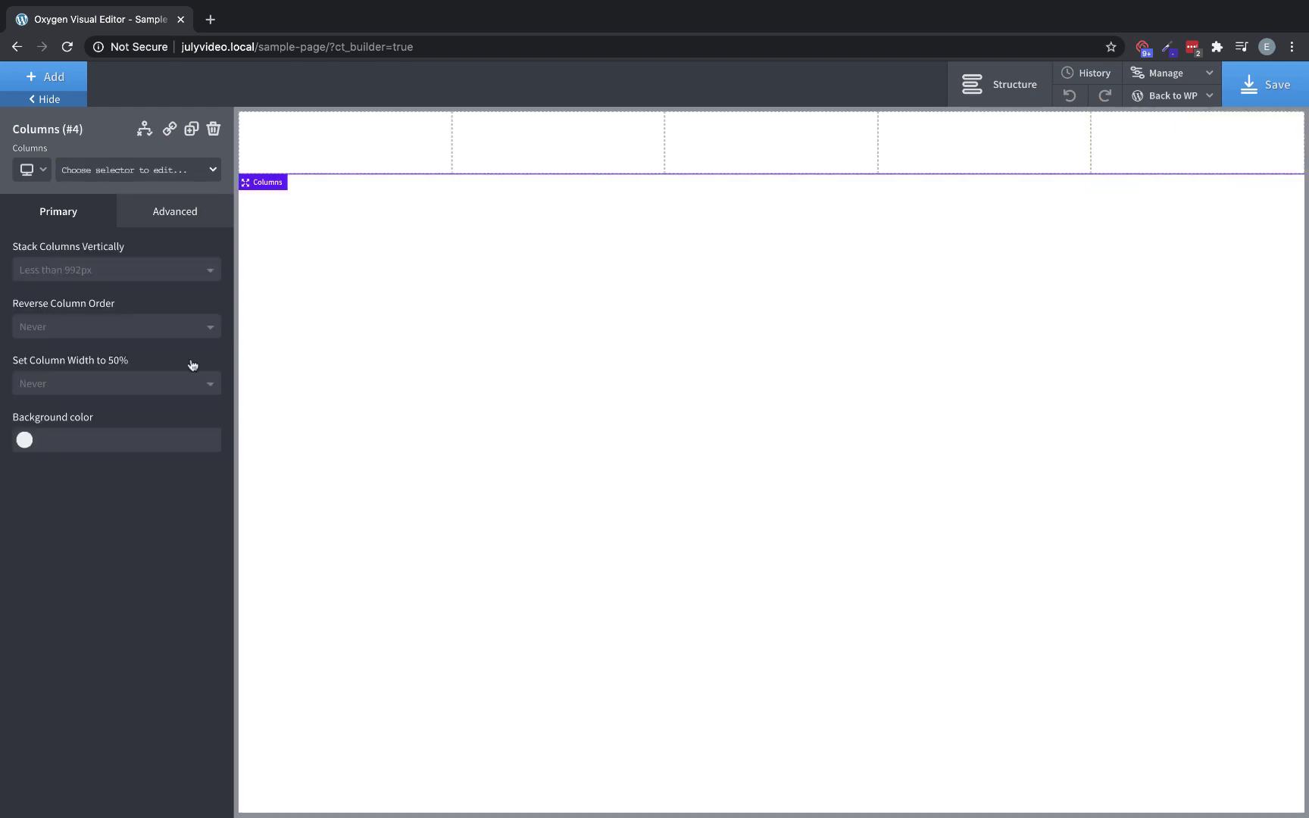
{"action": "left_click", "coordinate": [175, 272]}
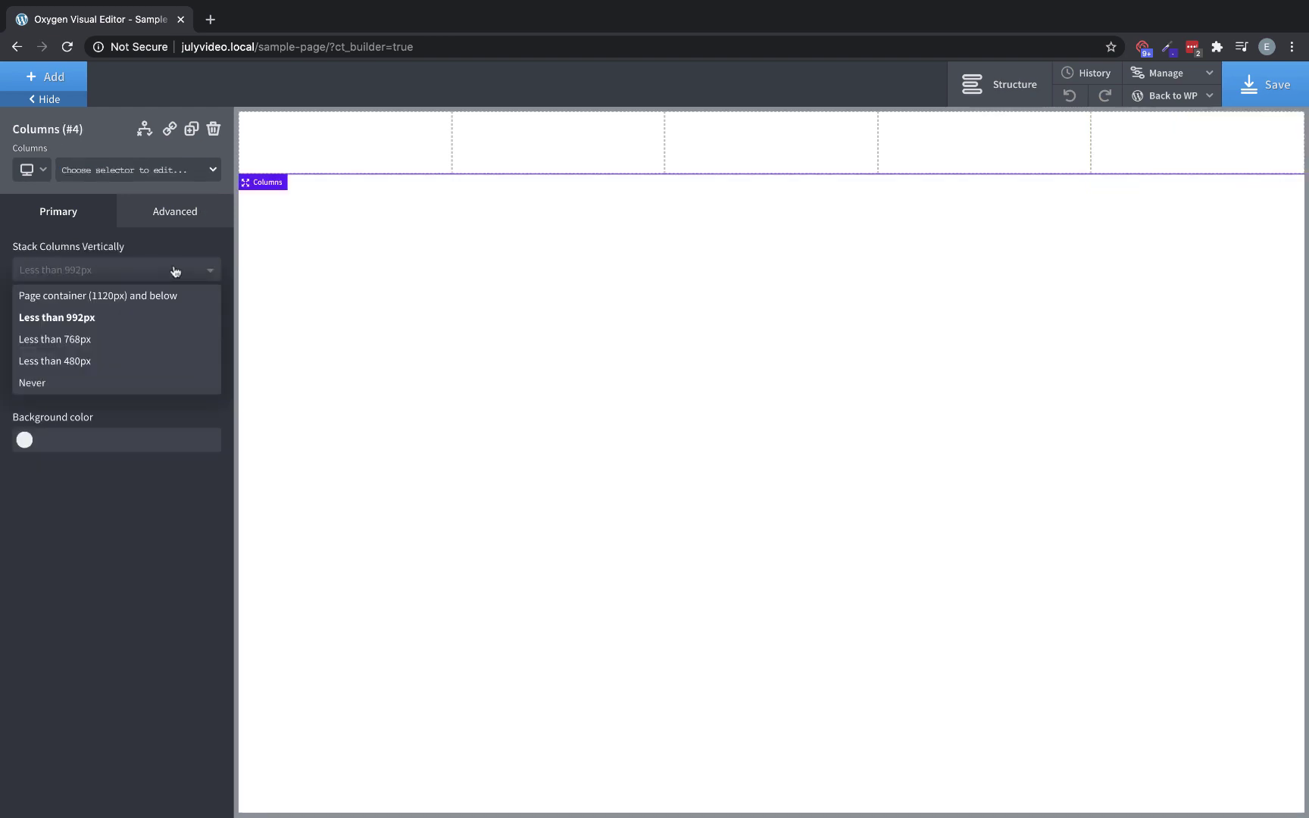
{"action": "left_click", "coordinate": [175, 272]}
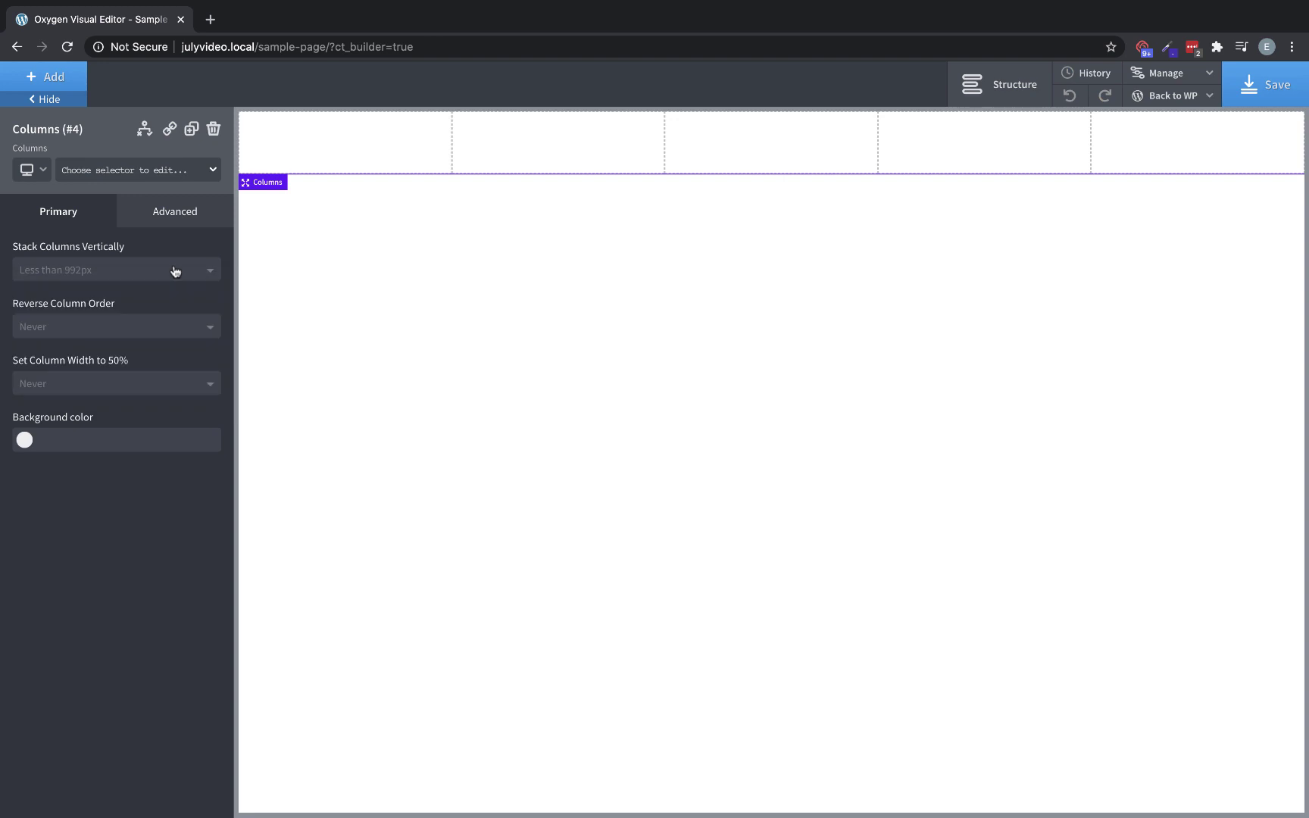
{"action": "left_click", "coordinate": [179, 329]}
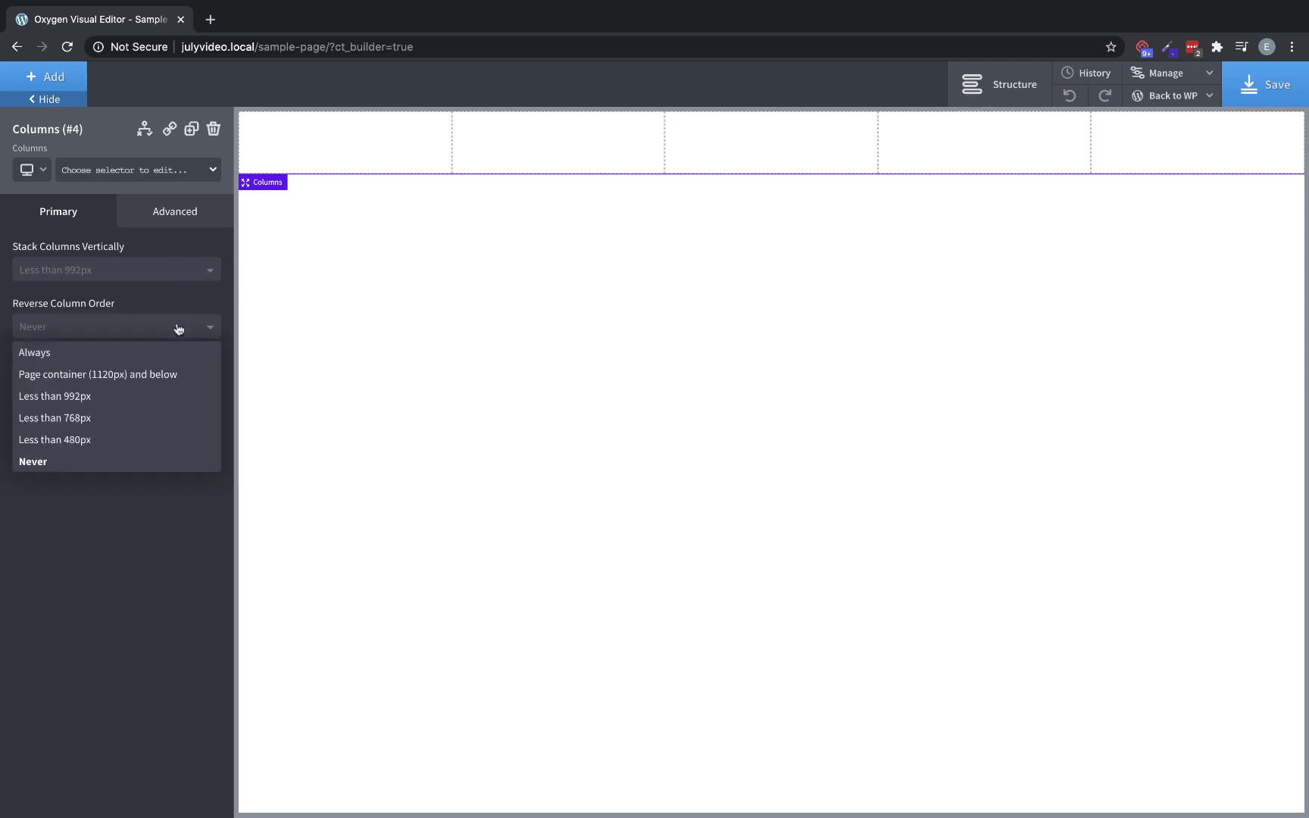
{"action": "left_click", "coordinate": [178, 329]}
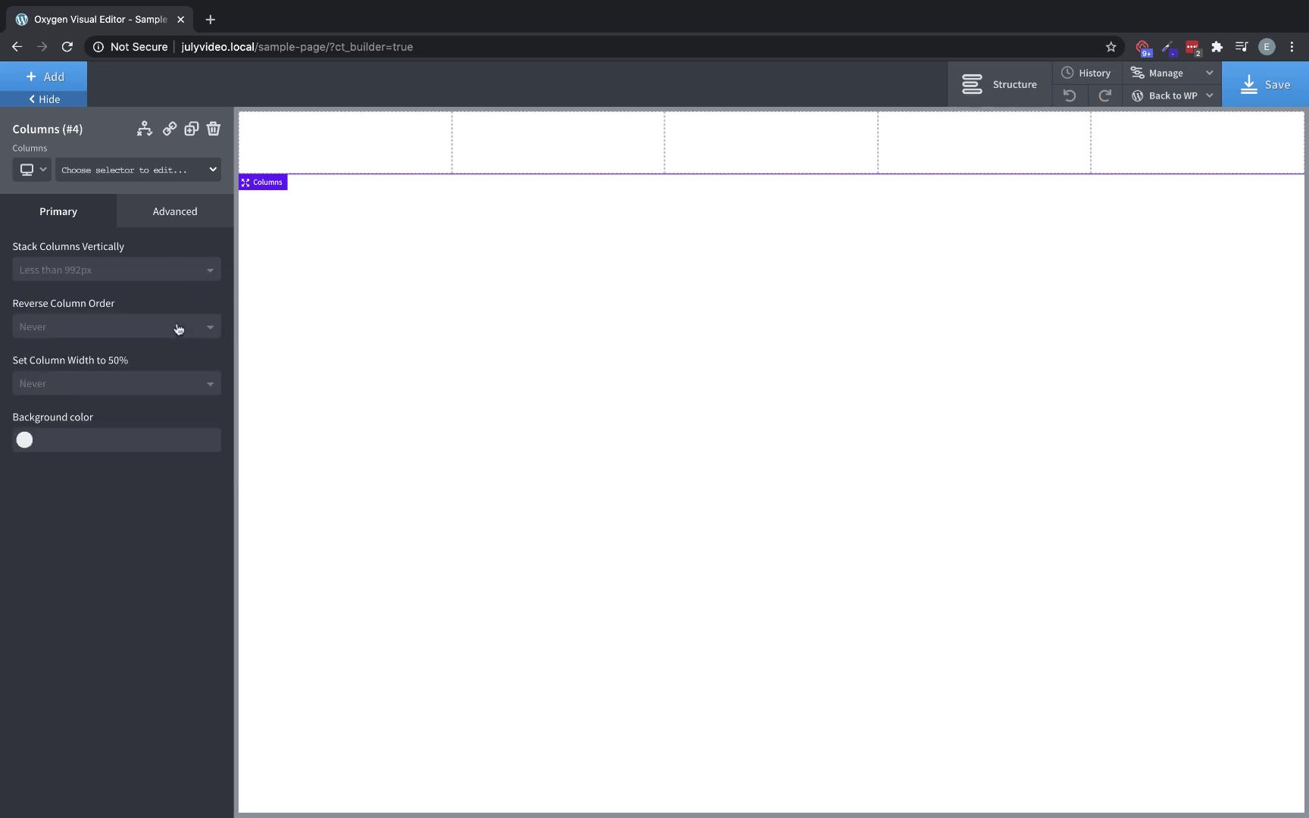
{"action": "left_click", "coordinate": [172, 386]}
{"action": "left_click", "coordinate": [172, 387]}
- Replace the columns with a Heading and check its tag list, keeping h1
{"action": "left_click", "coordinate": [213, 130]}
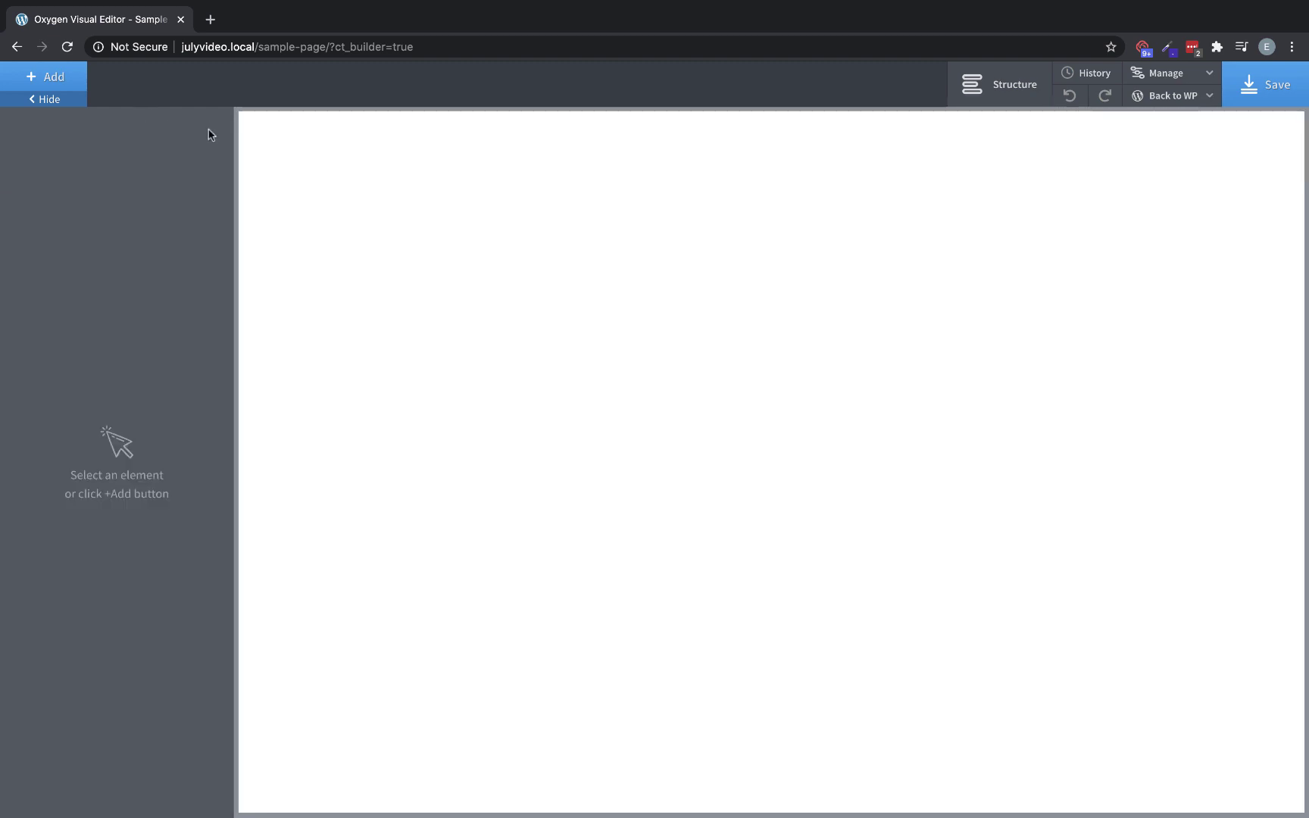
{"action": "left_click", "coordinate": [78, 85]}
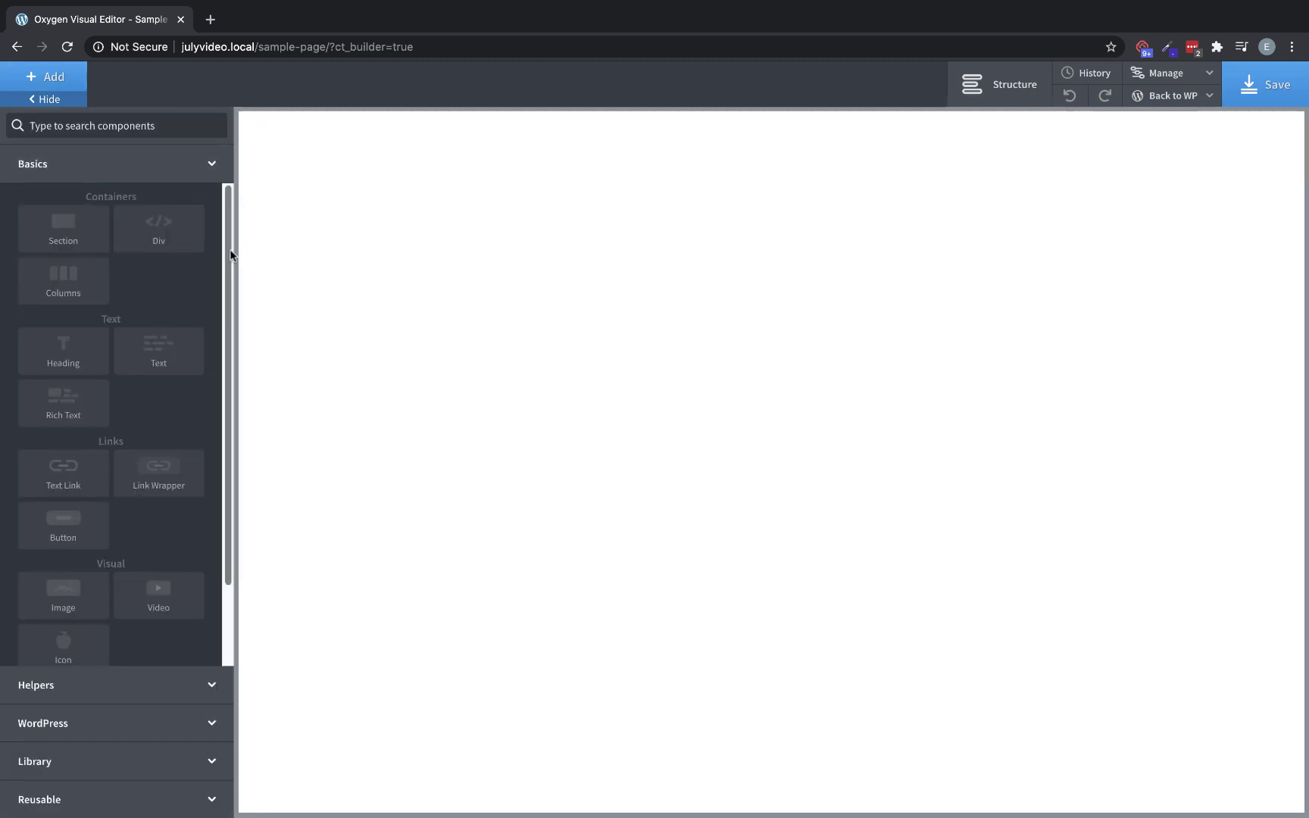
{"action": "left_click_drag", "start_coordinate": [231, 258], "coordinate": [231, 301]}
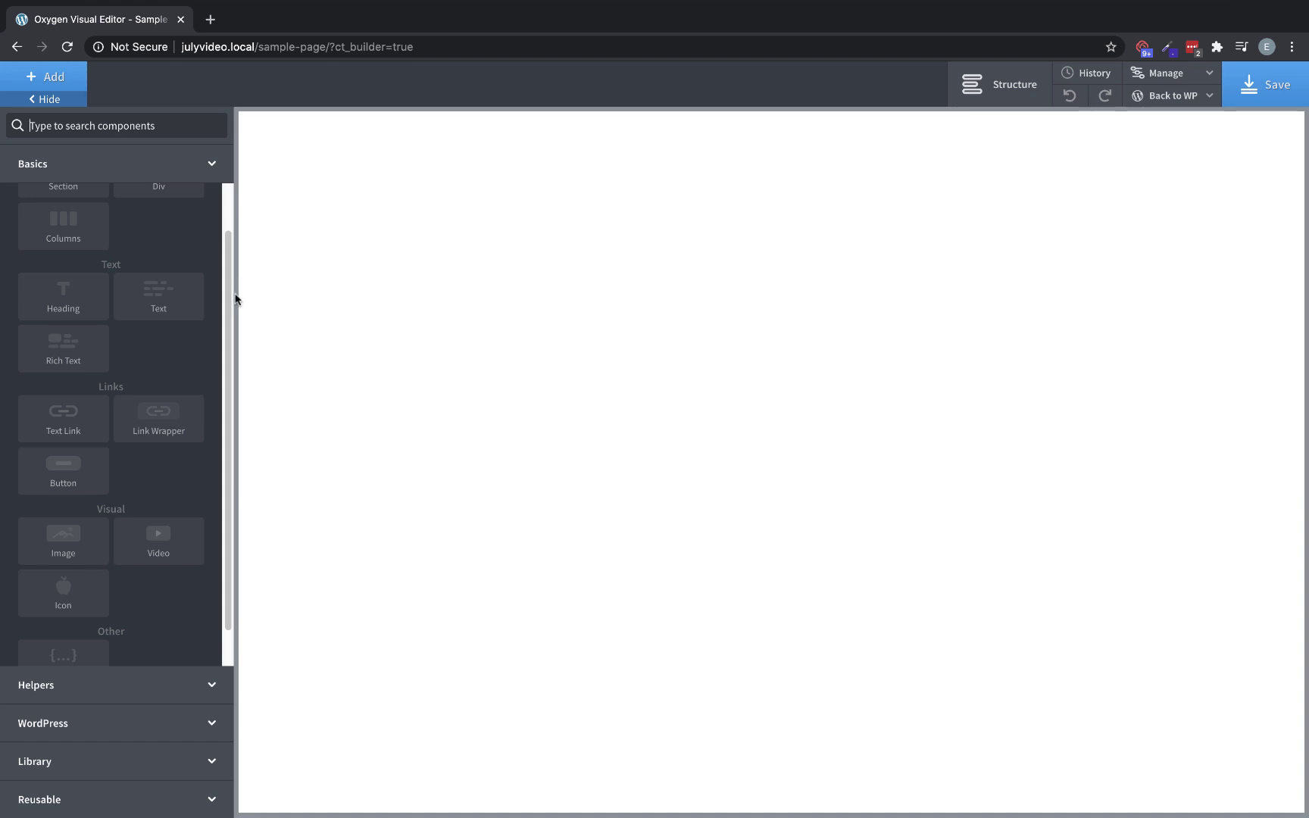
{"action": "left_click", "coordinate": [63, 313]}
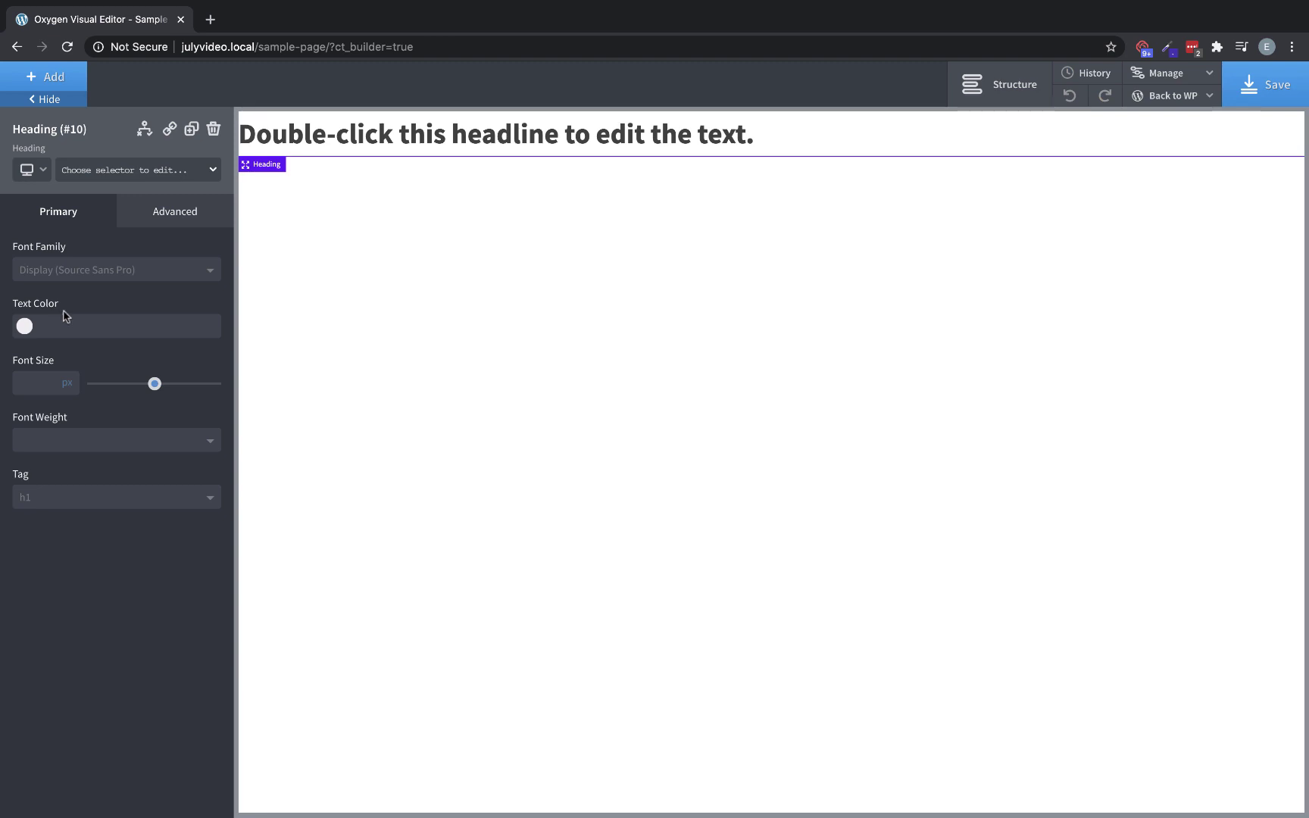
{"action": "left_click", "coordinate": [160, 498]}
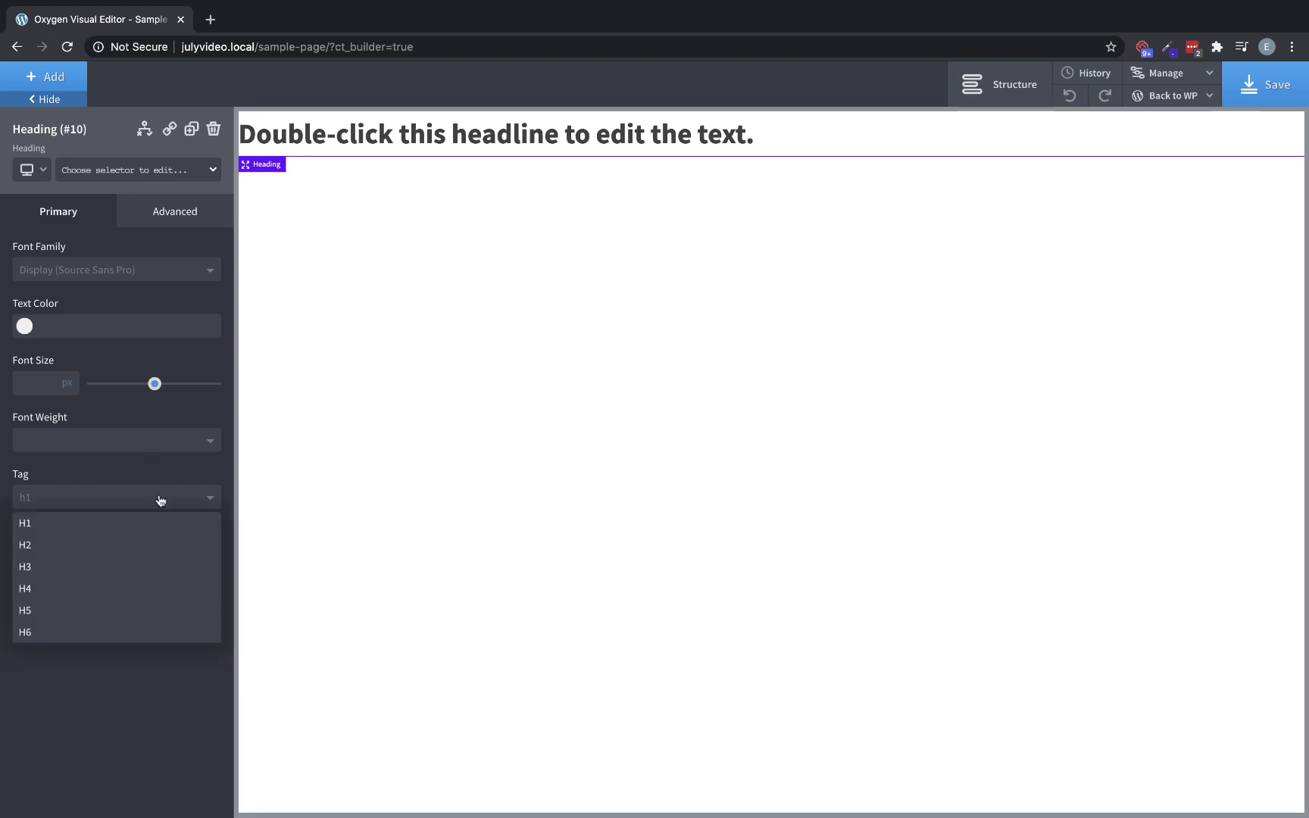
{"action": "left_click", "coordinate": [158, 472]}
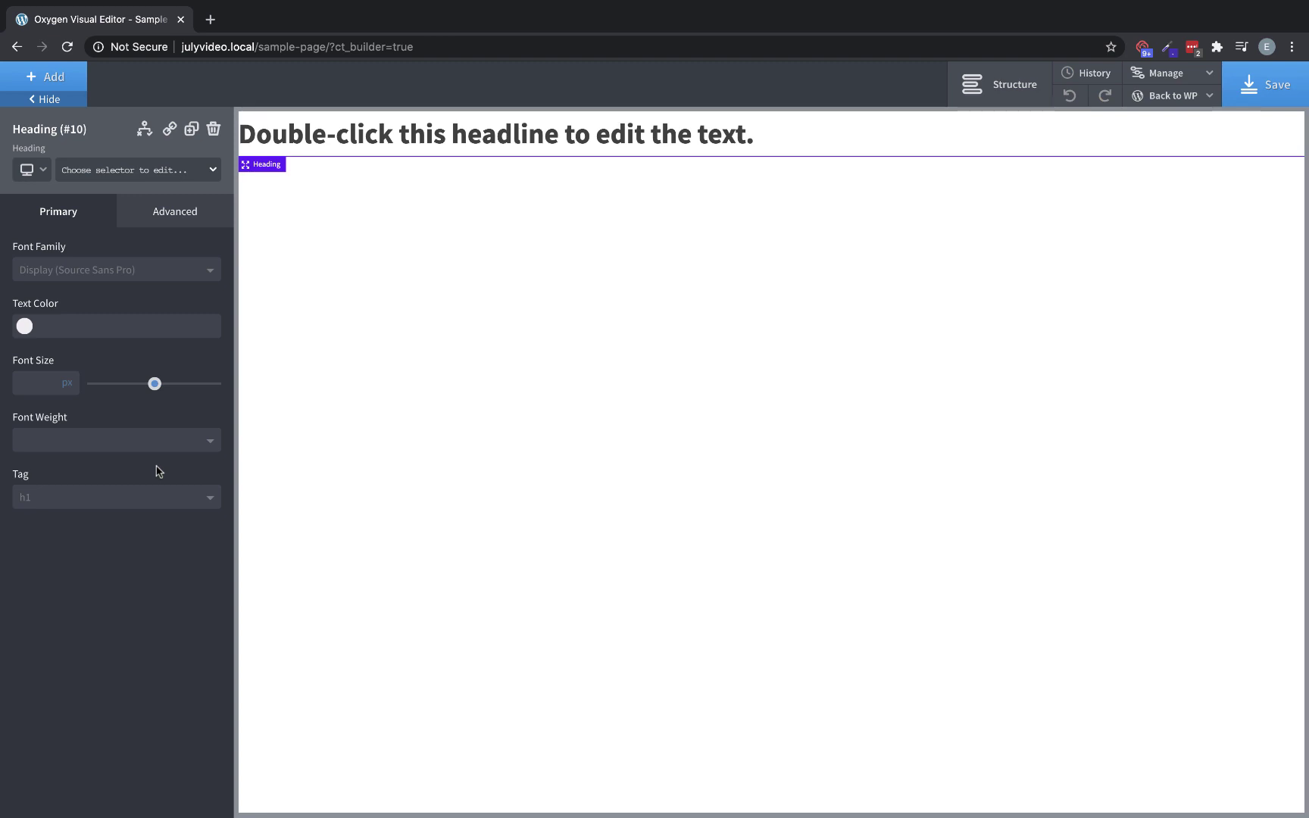
- Swap the heading for a Text block and review its tag options, leaving div
{"action": "left_click", "coordinate": [214, 128]}
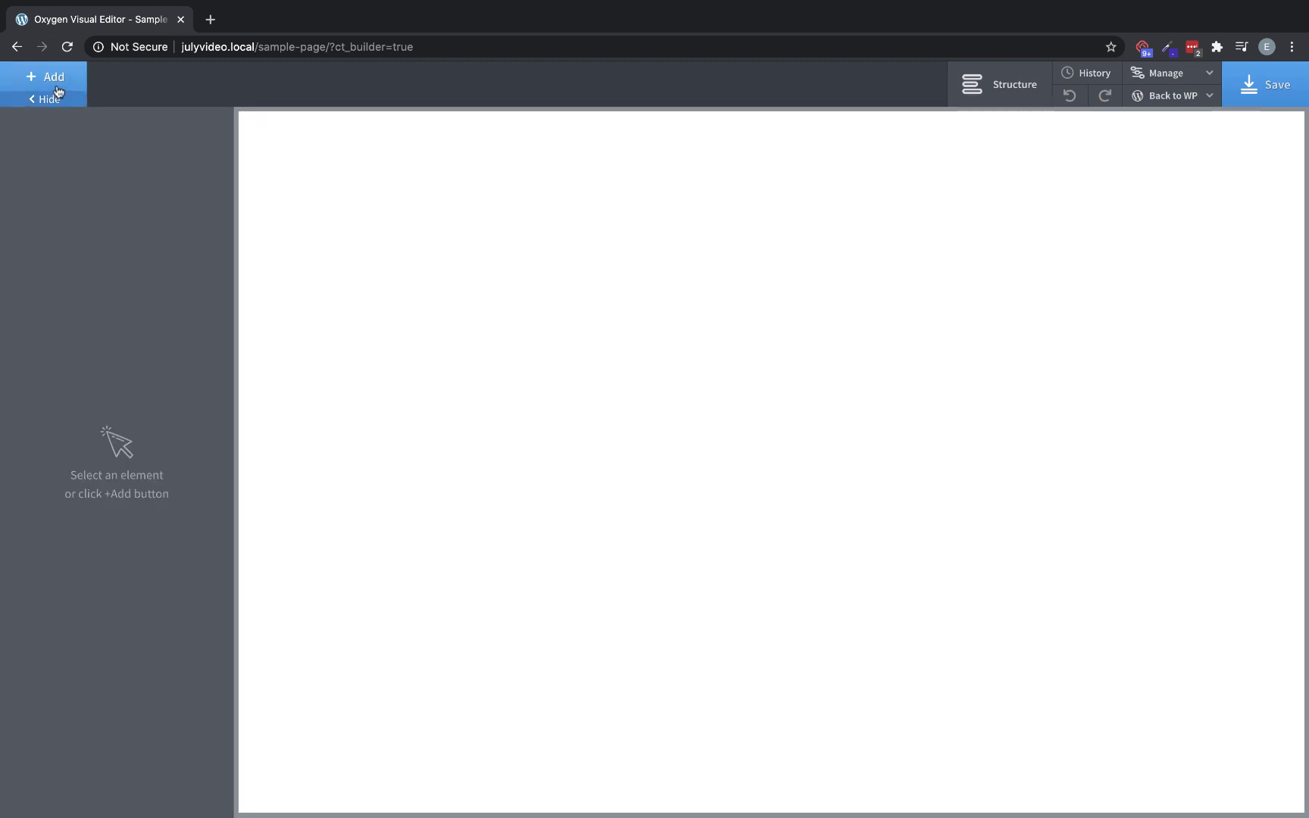
{"action": "left_click", "coordinate": [52, 80]}
{"action": "left_click", "coordinate": [164, 315]}
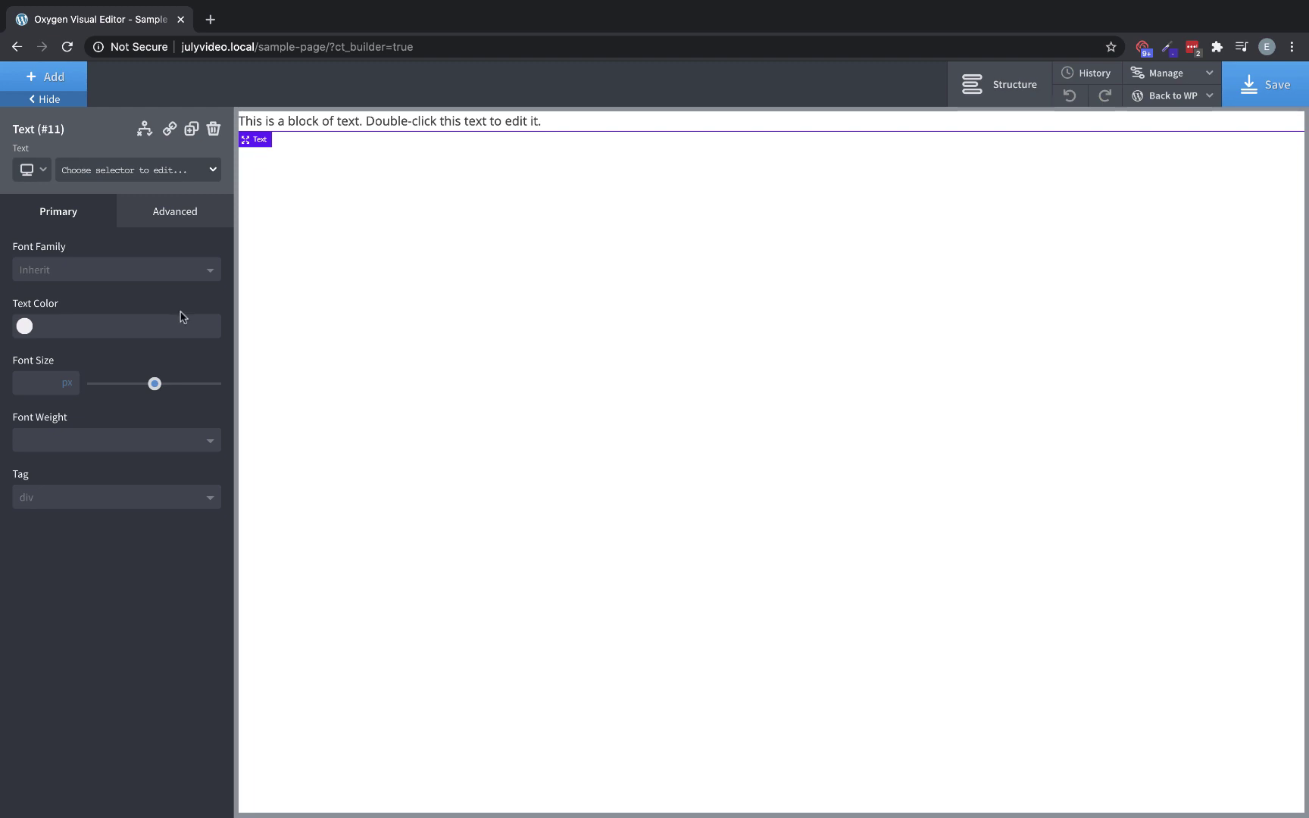
{"action": "left_click", "coordinate": [166, 494]}
{"action": "left_click", "coordinate": [166, 494]}
- Replace the text block with a Rich Text block and Save & Close its editor unchanged
{"action": "left_click", "coordinate": [213, 130]}
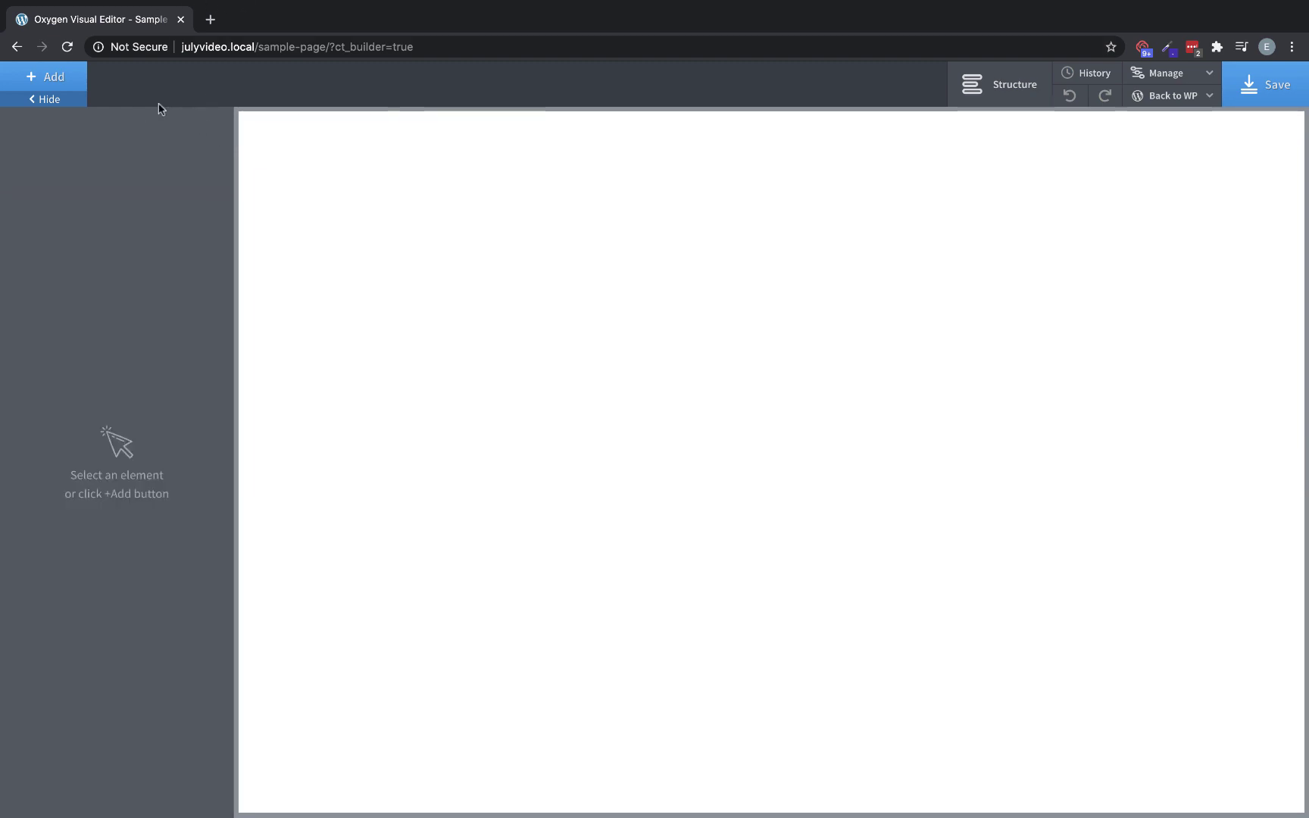
{"action": "left_click", "coordinate": [55, 79]}
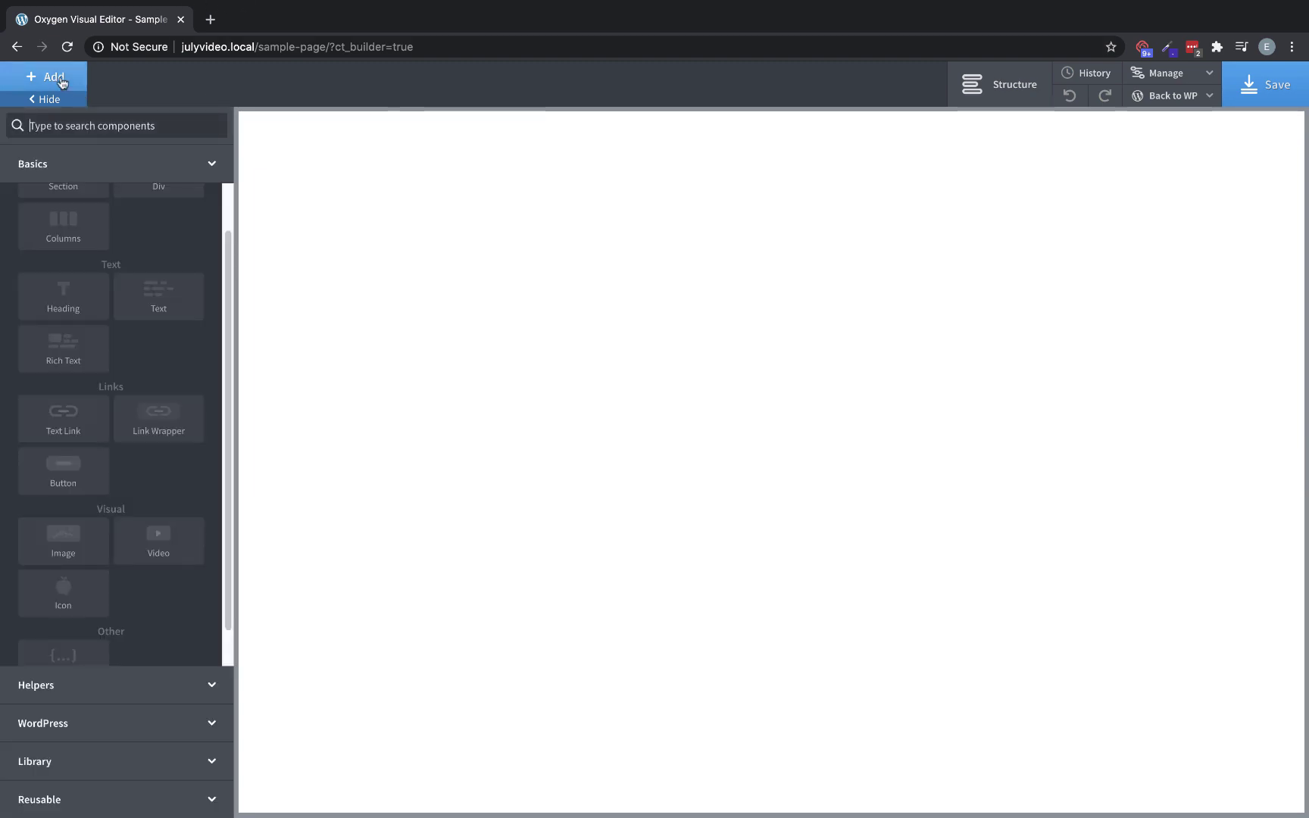
{"action": "left_click", "coordinate": [90, 368]}
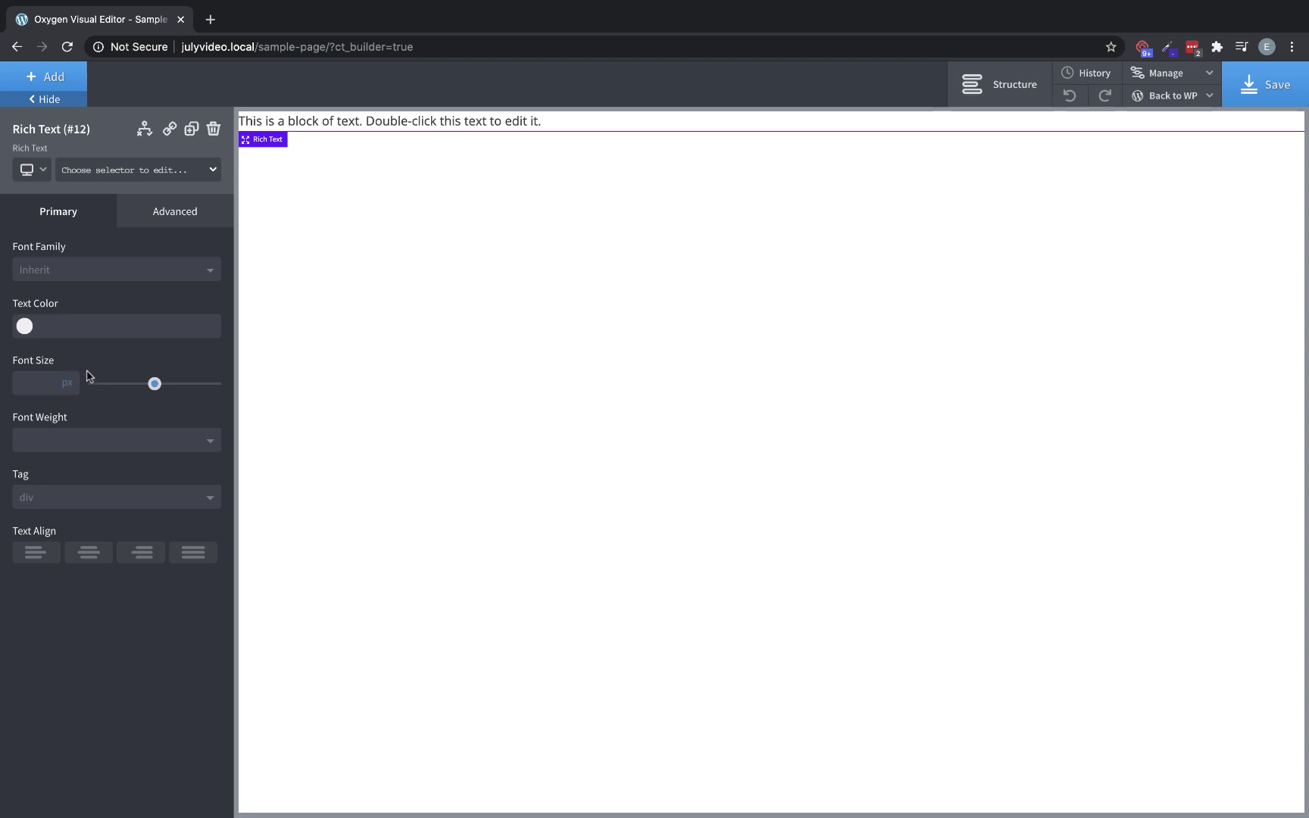
{"action": "double_click", "coordinate": [422, 123]}
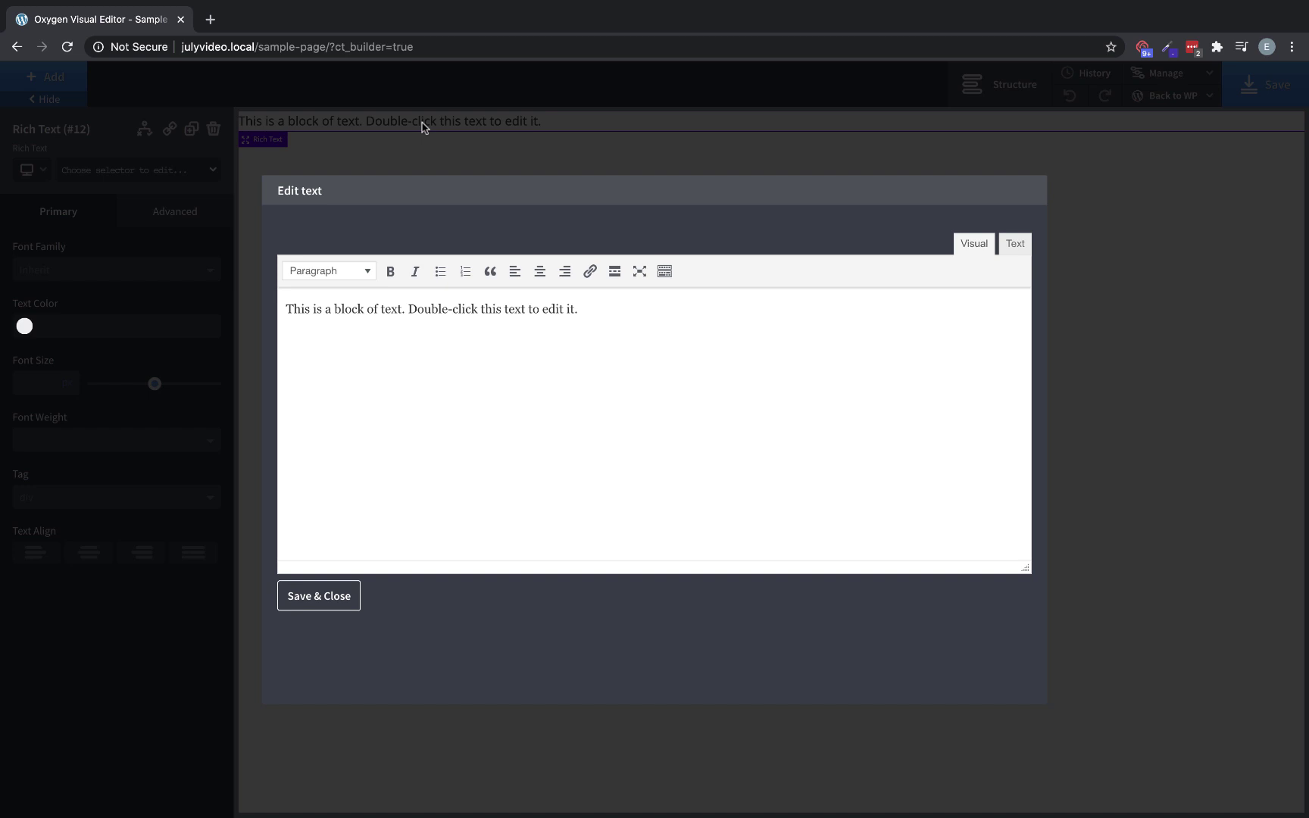
{"action": "left_click", "coordinate": [303, 596]}
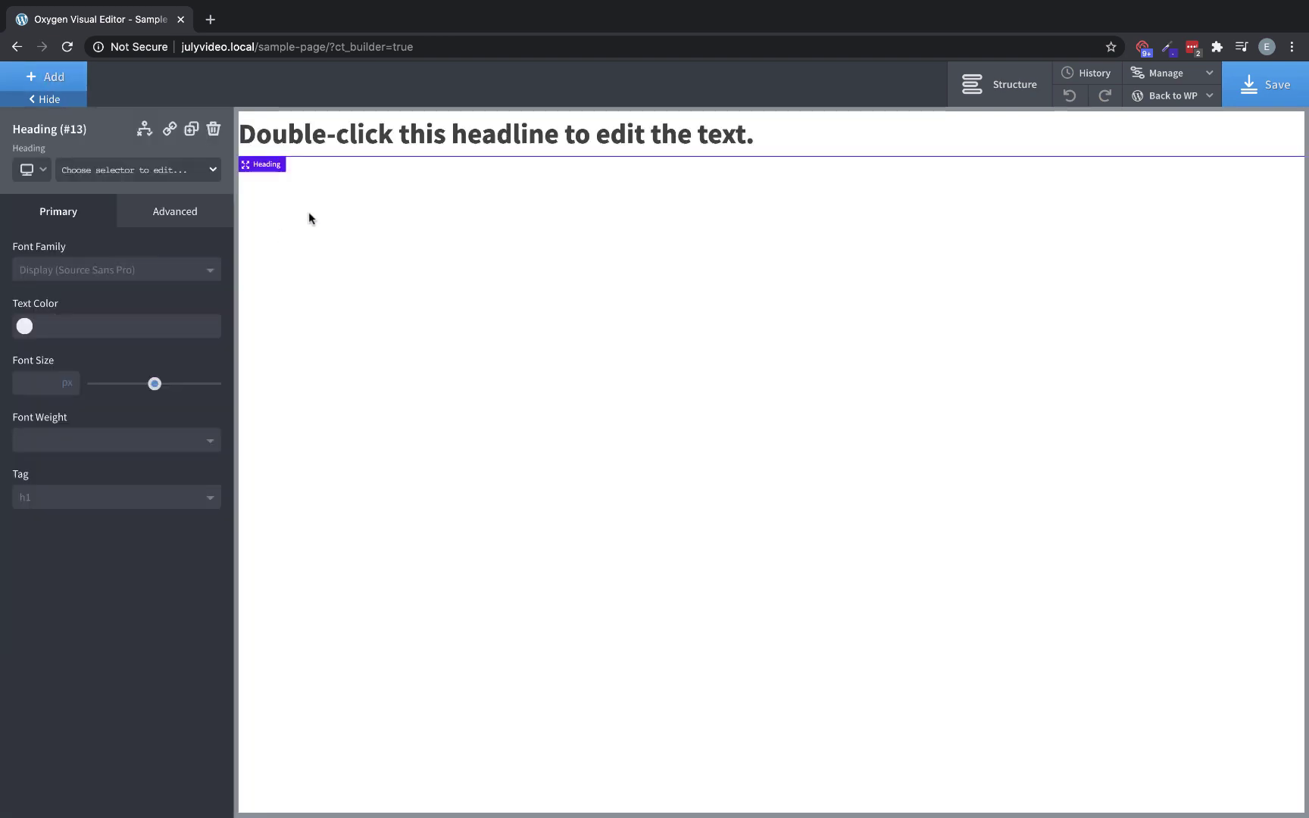
- Change the headline text to 'Change this heading.'
{"action": "double_click", "coordinate": [361, 135]}
{"action": "type", "text": "Change this "}
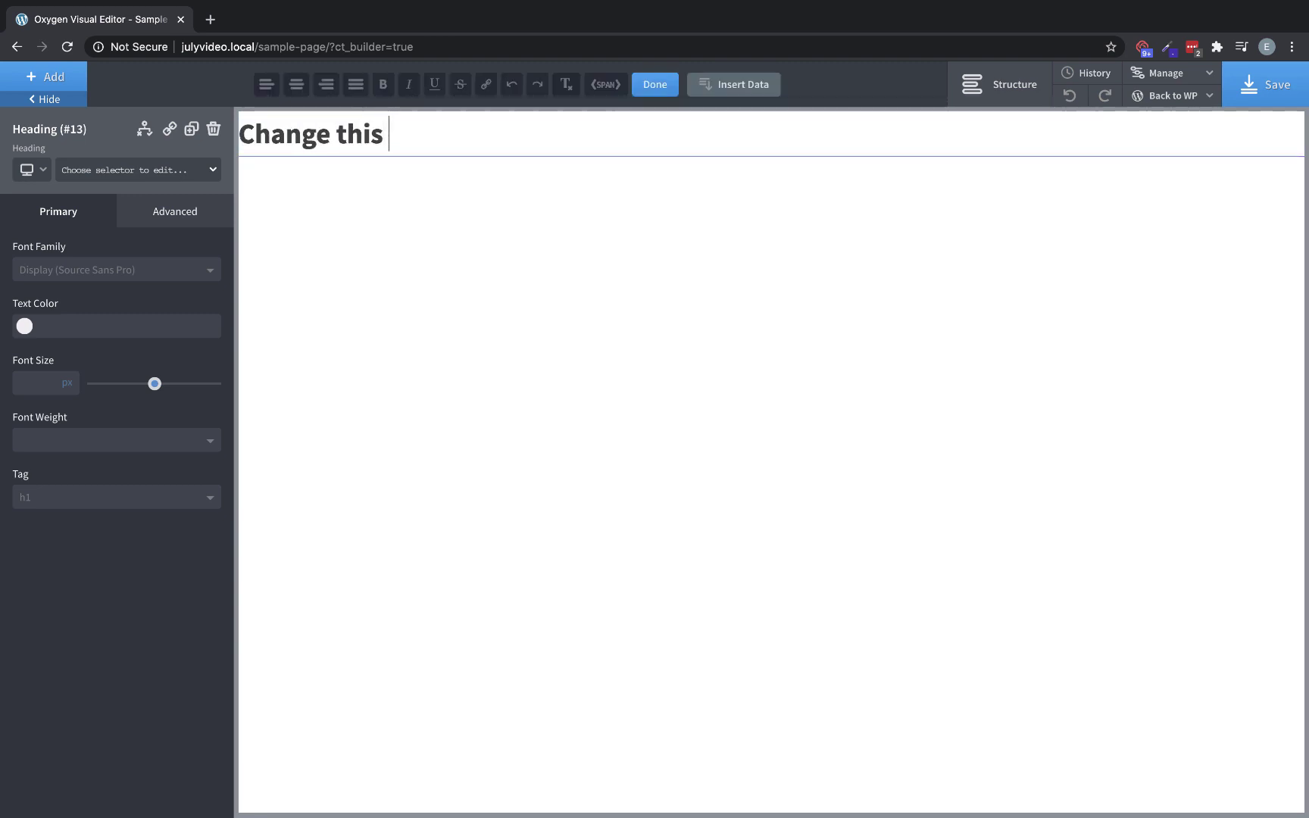
{"action": "type", "text": "heading."}
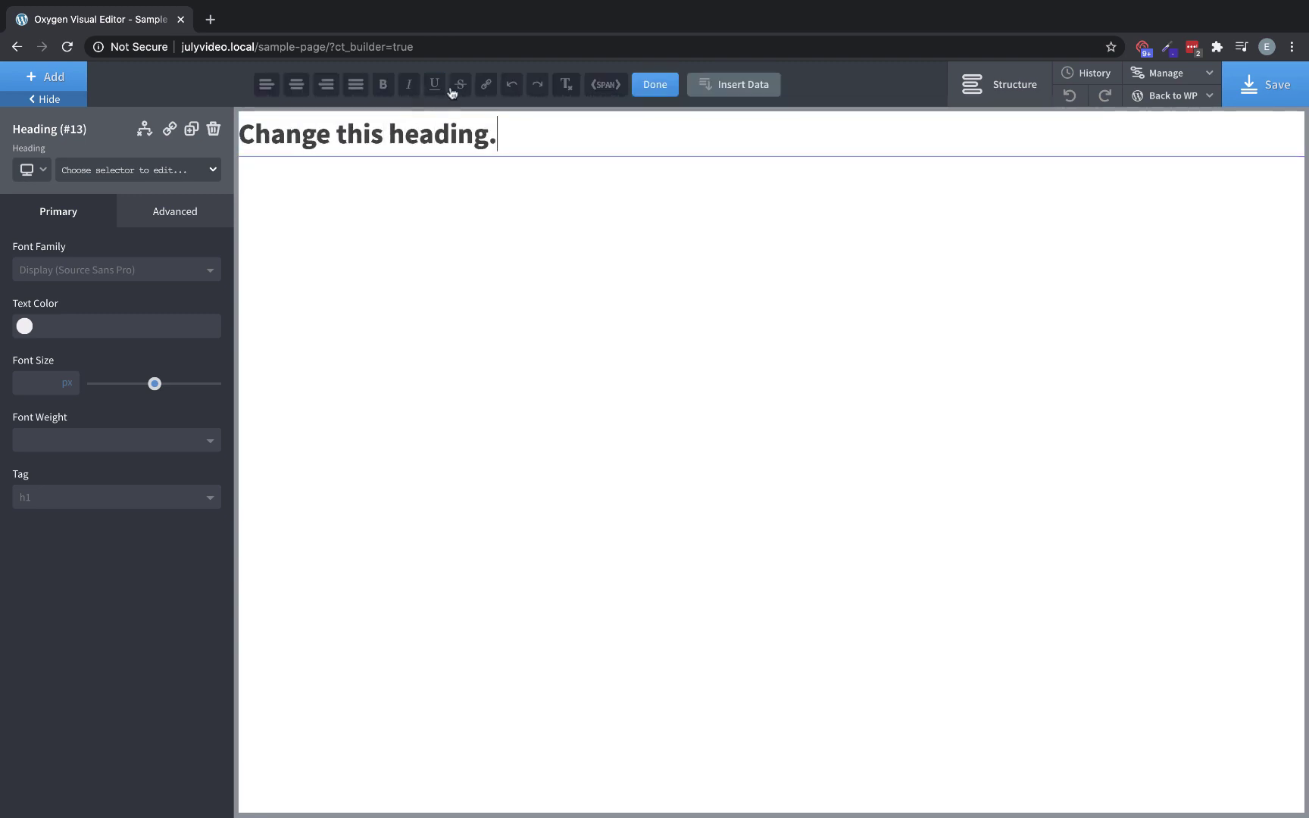
{"action": "left_click", "coordinate": [568, 225]}
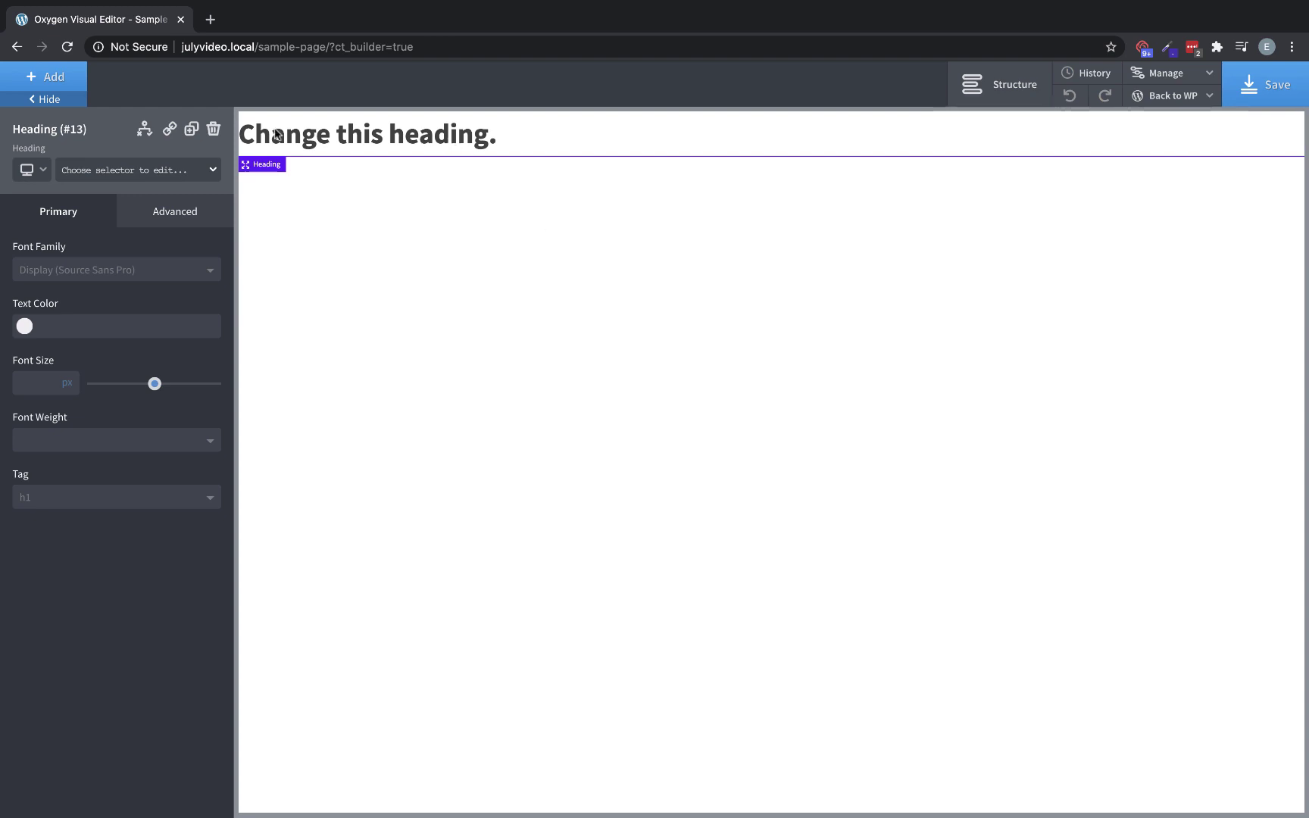
- Replace the heading with a Text Link and cancel its URL dialog without setting a link
{"action": "left_click", "coordinate": [213, 130]}
{"action": "left_click", "coordinate": [75, 80]}
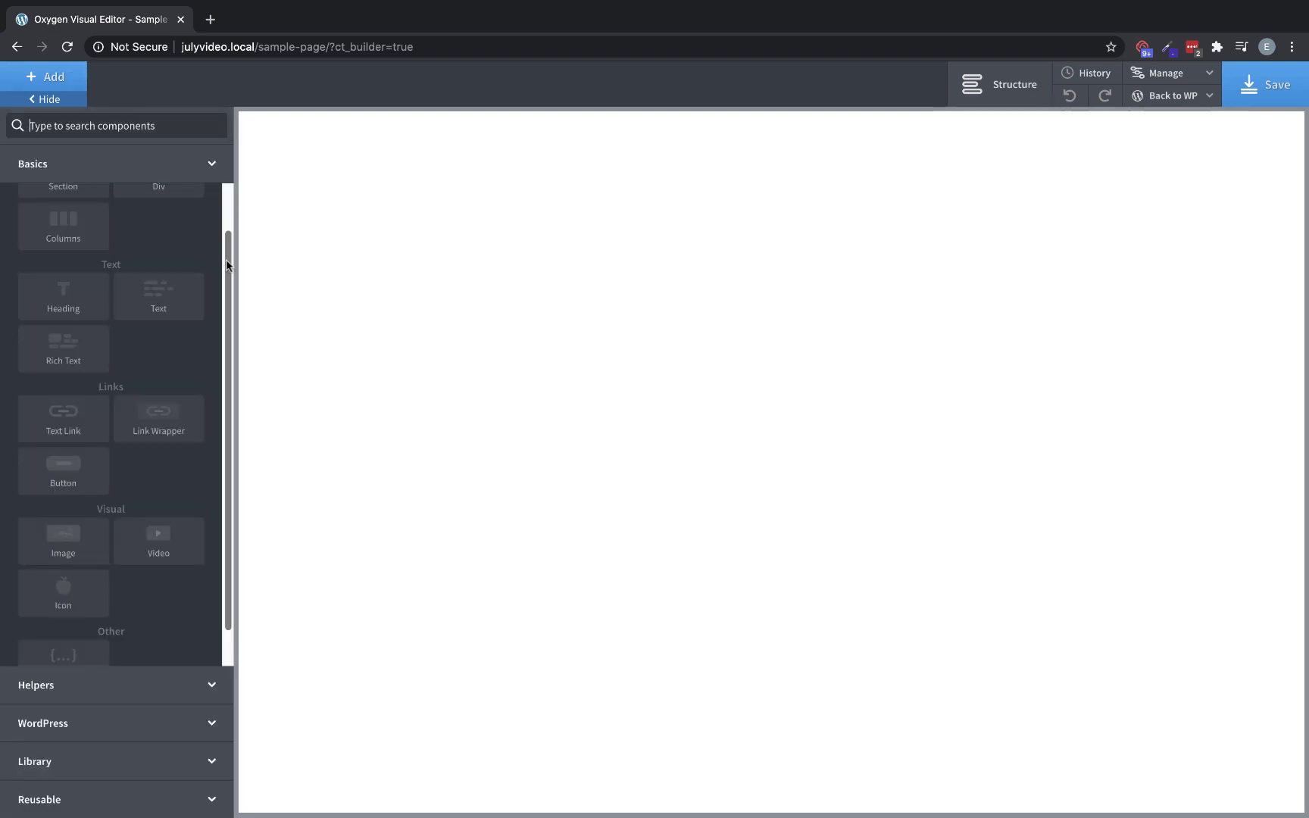
{"action": "left_click_drag", "start_coordinate": [226, 264], "coordinate": [231, 365]}
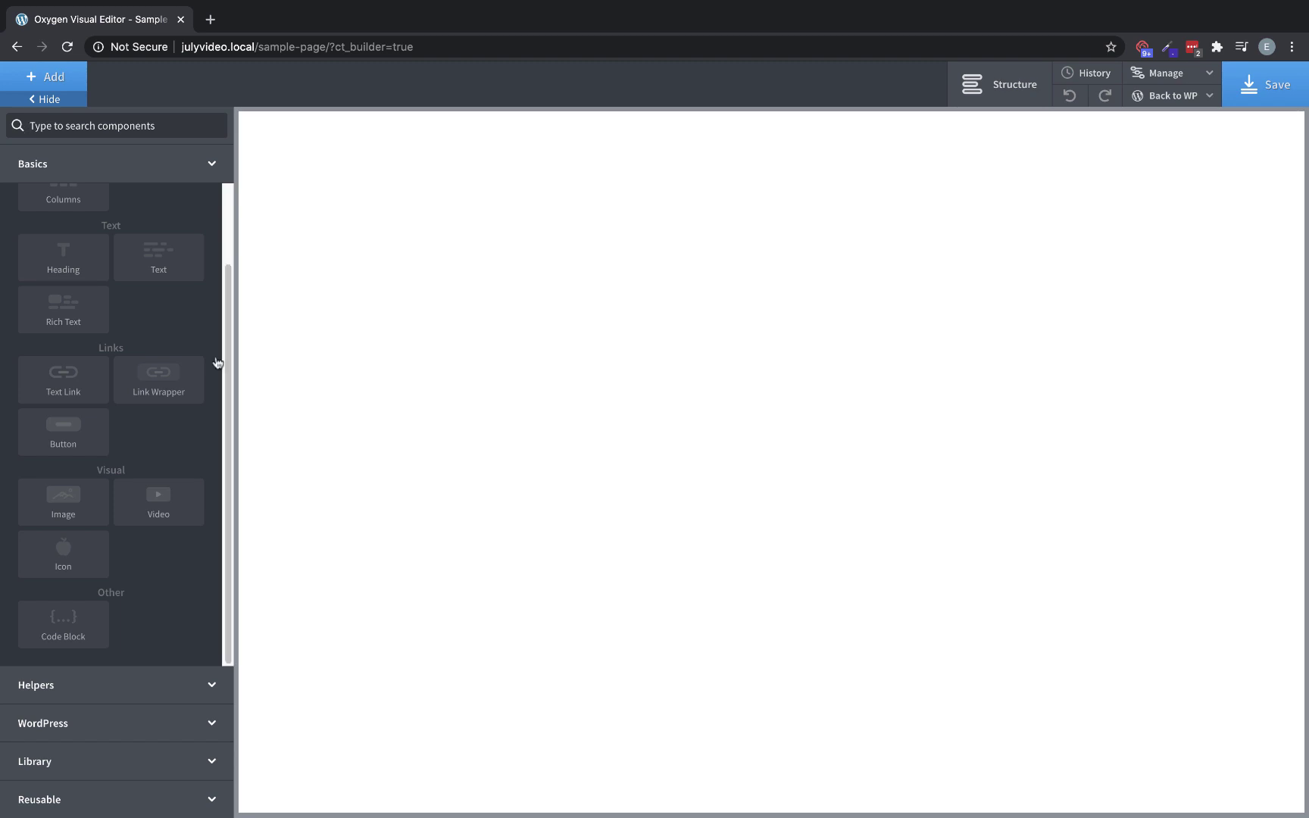
{"action": "left_click", "coordinate": [64, 376]}
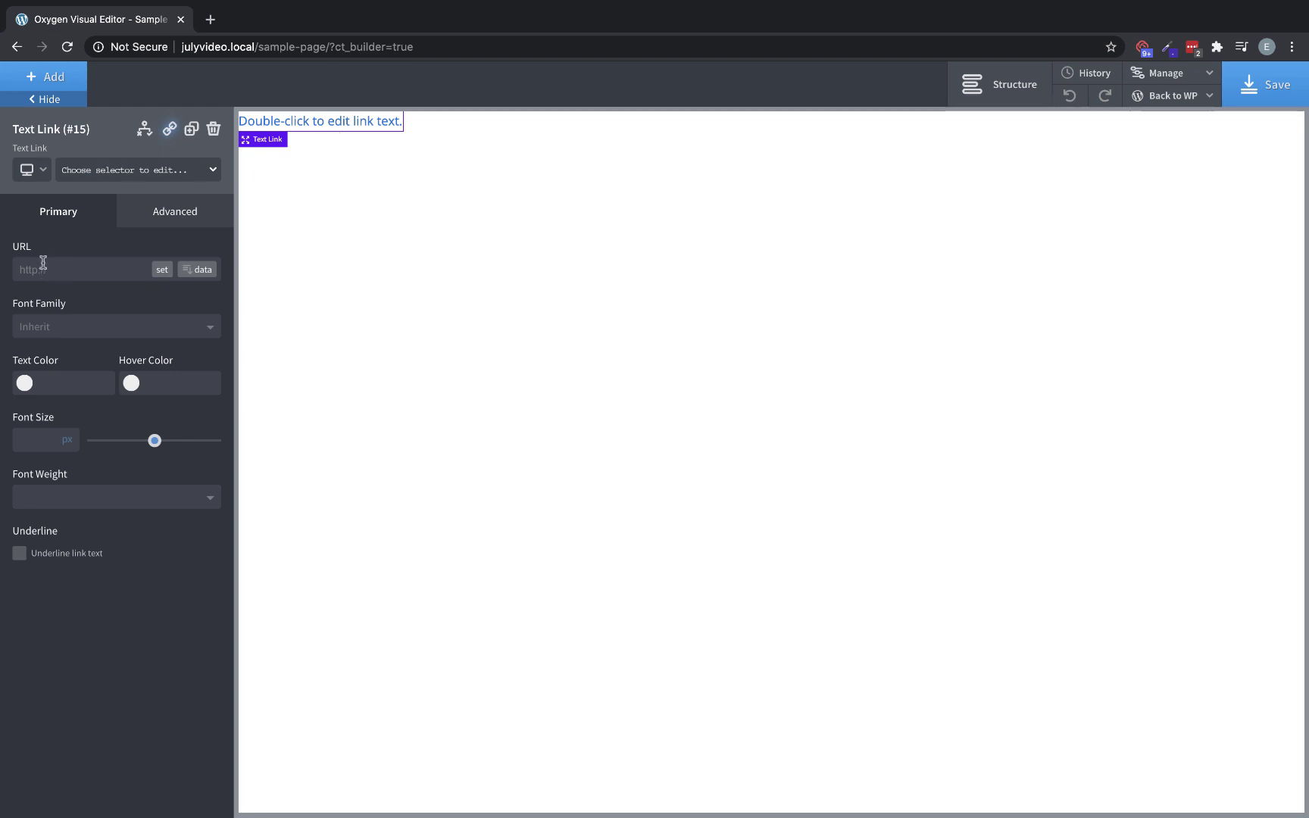
{"action": "left_click", "coordinate": [162, 271]}
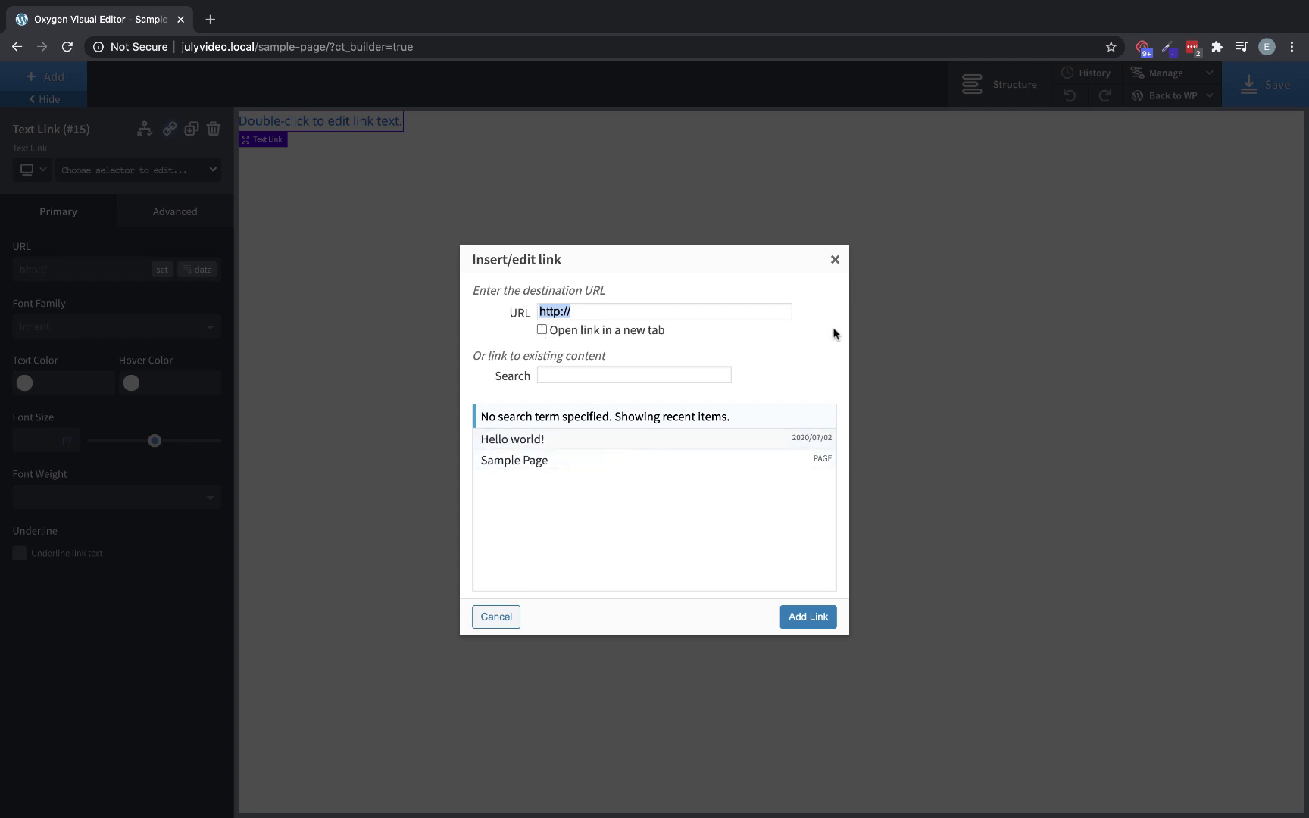
{"action": "left_click", "coordinate": [834, 260]}
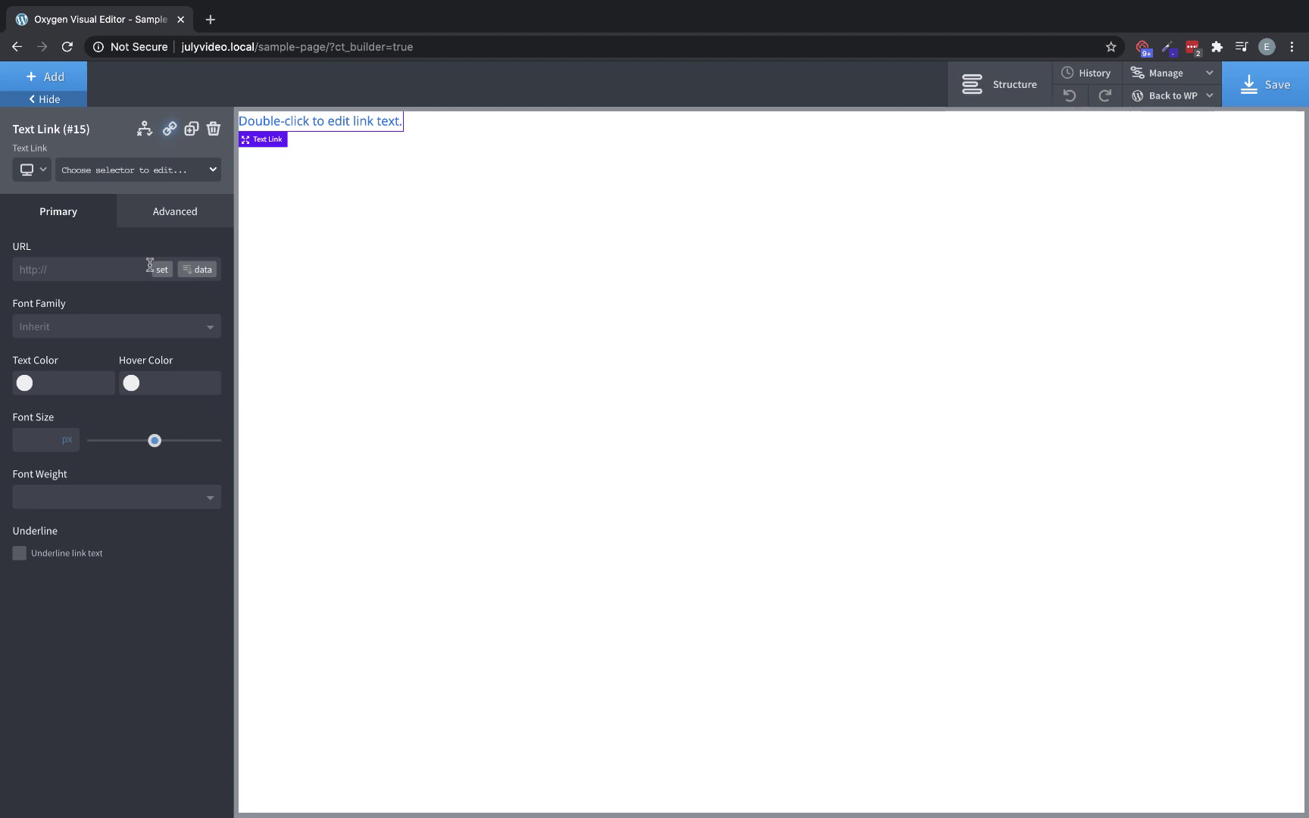
- Replace the text link with a Link Wrapper holding a 1600 x 900 placeholder Image
{"action": "left_click", "coordinate": [208, 129]}
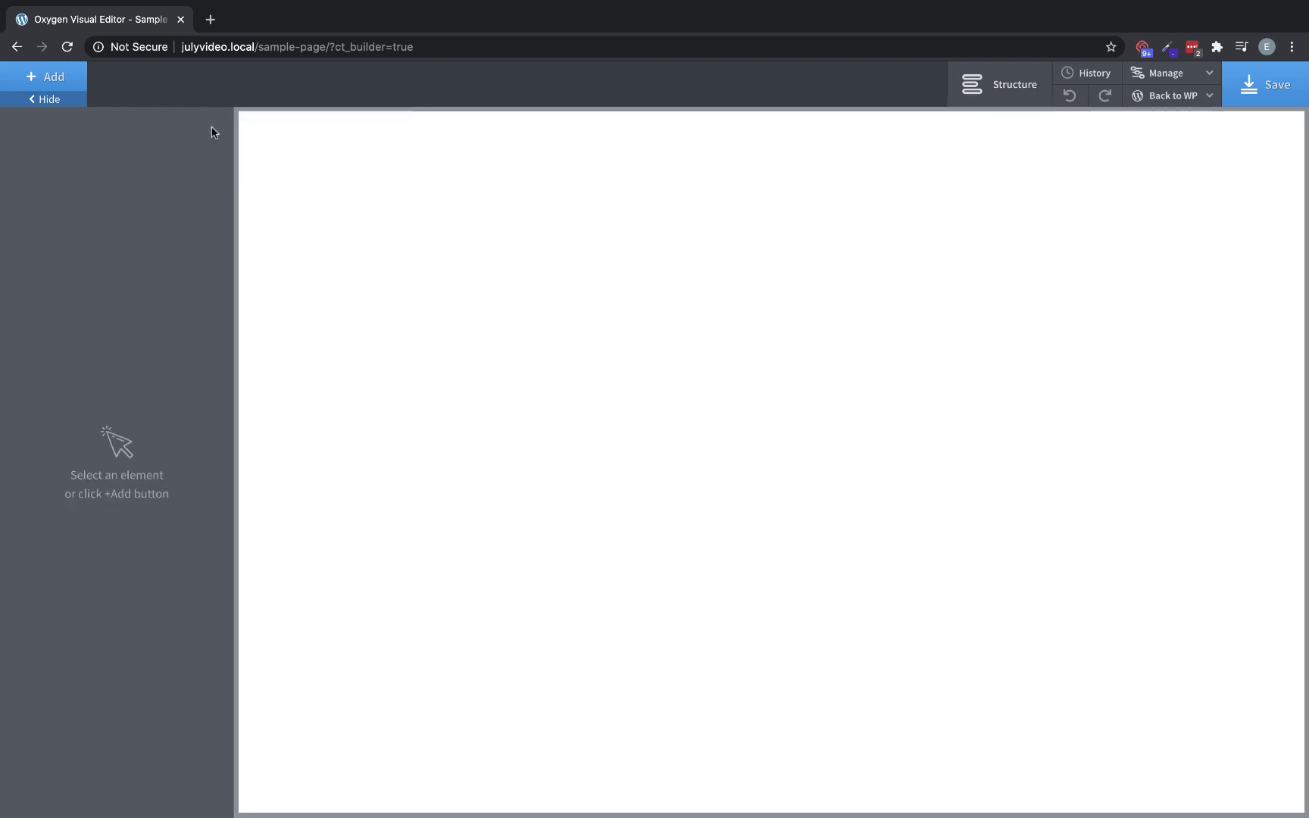
{"action": "left_click", "coordinate": [47, 77]}
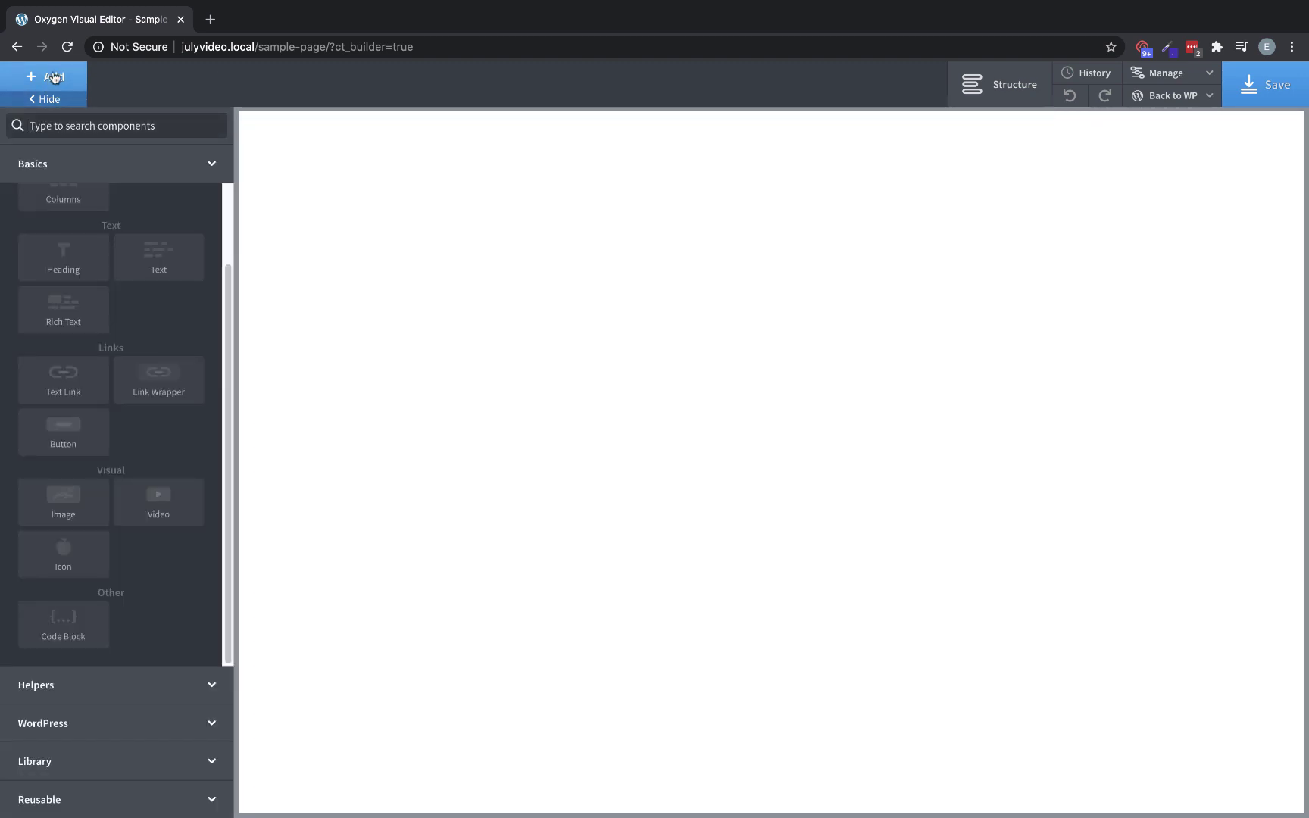
{"action": "left_click", "coordinate": [161, 371]}
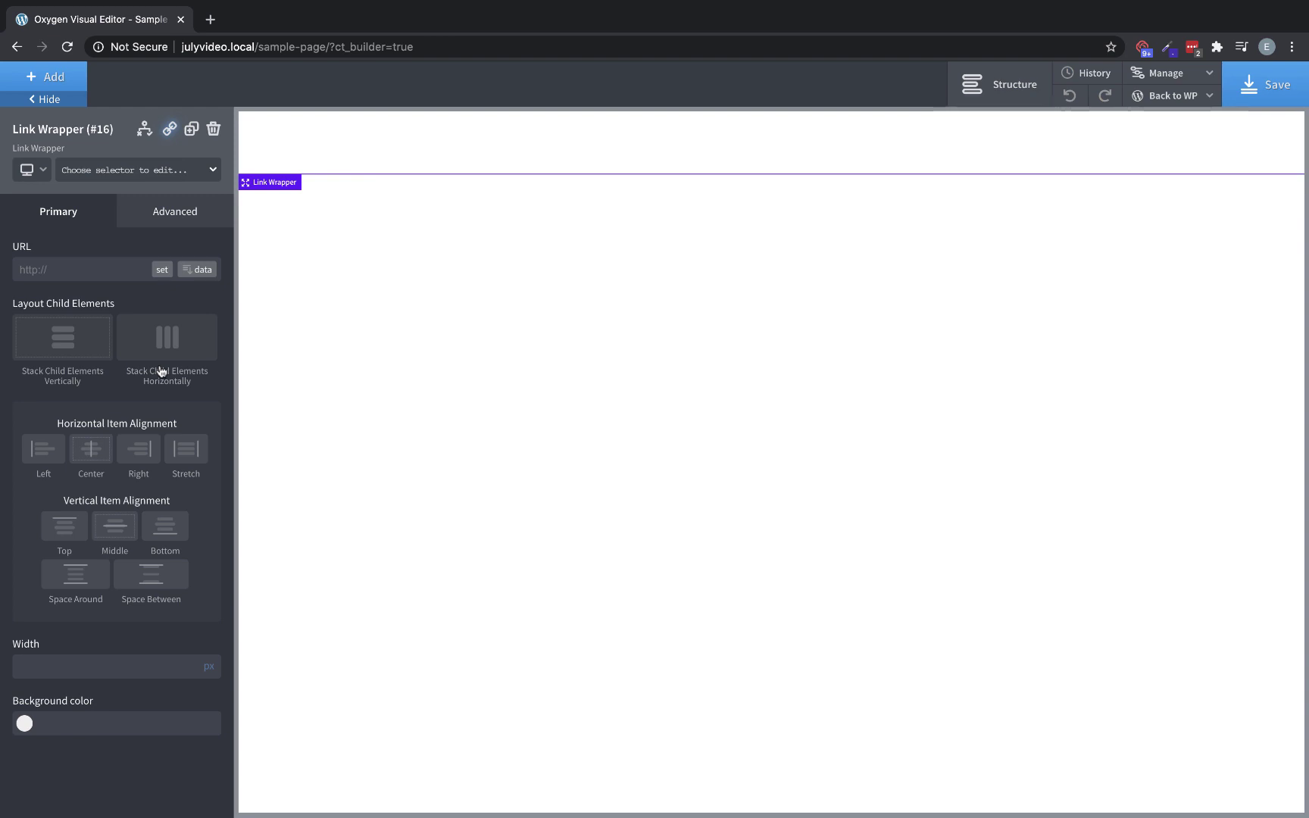
{"action": "left_click", "coordinate": [69, 80]}
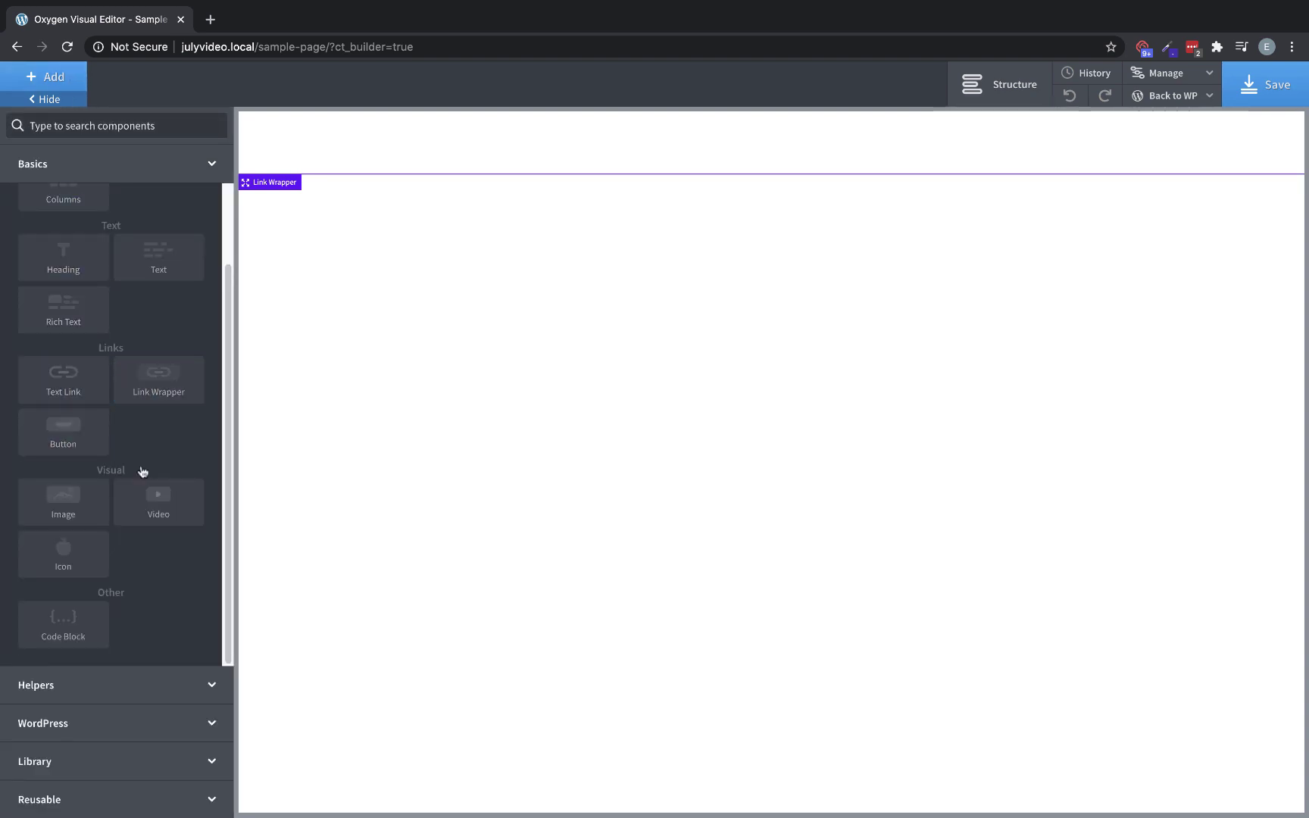
{"action": "left_click", "coordinate": [58, 506]}
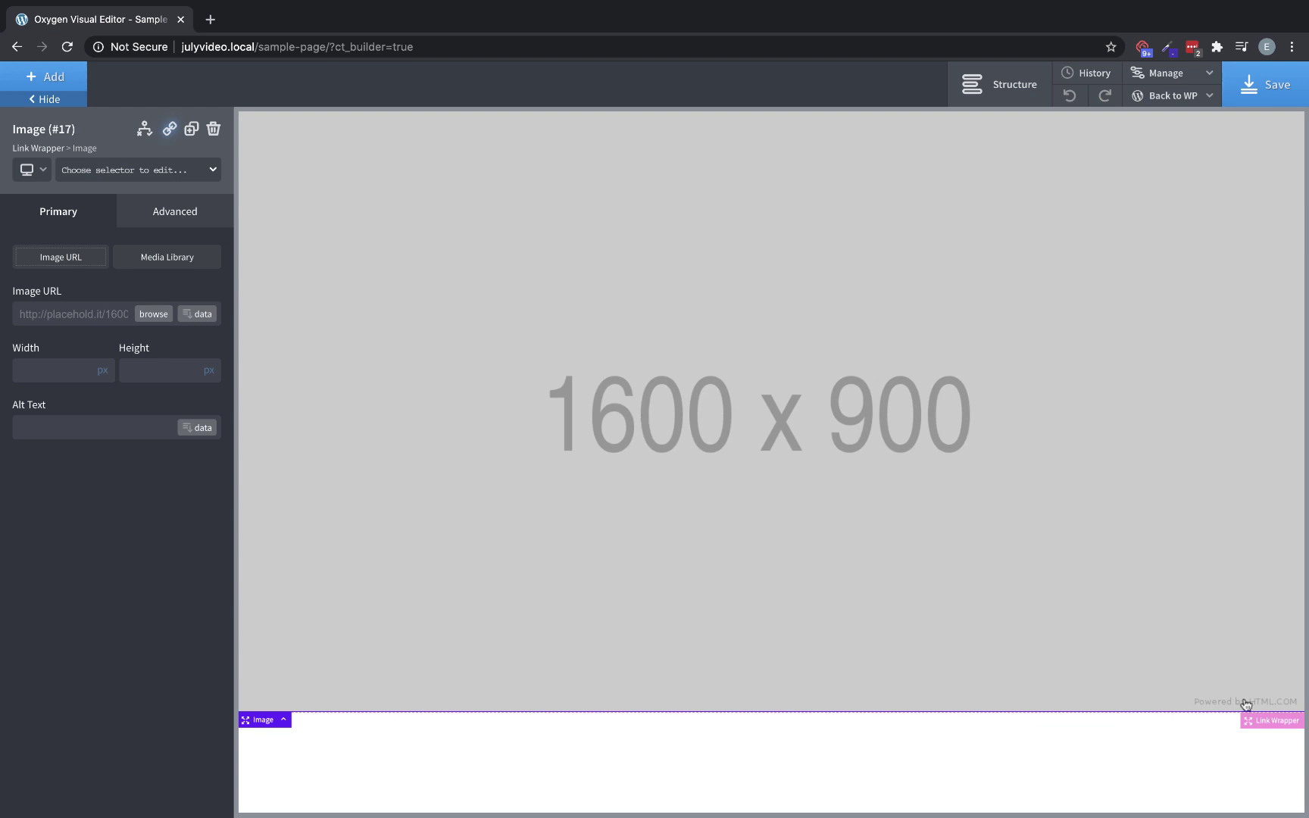
{"action": "left_click", "coordinate": [1277, 720]}
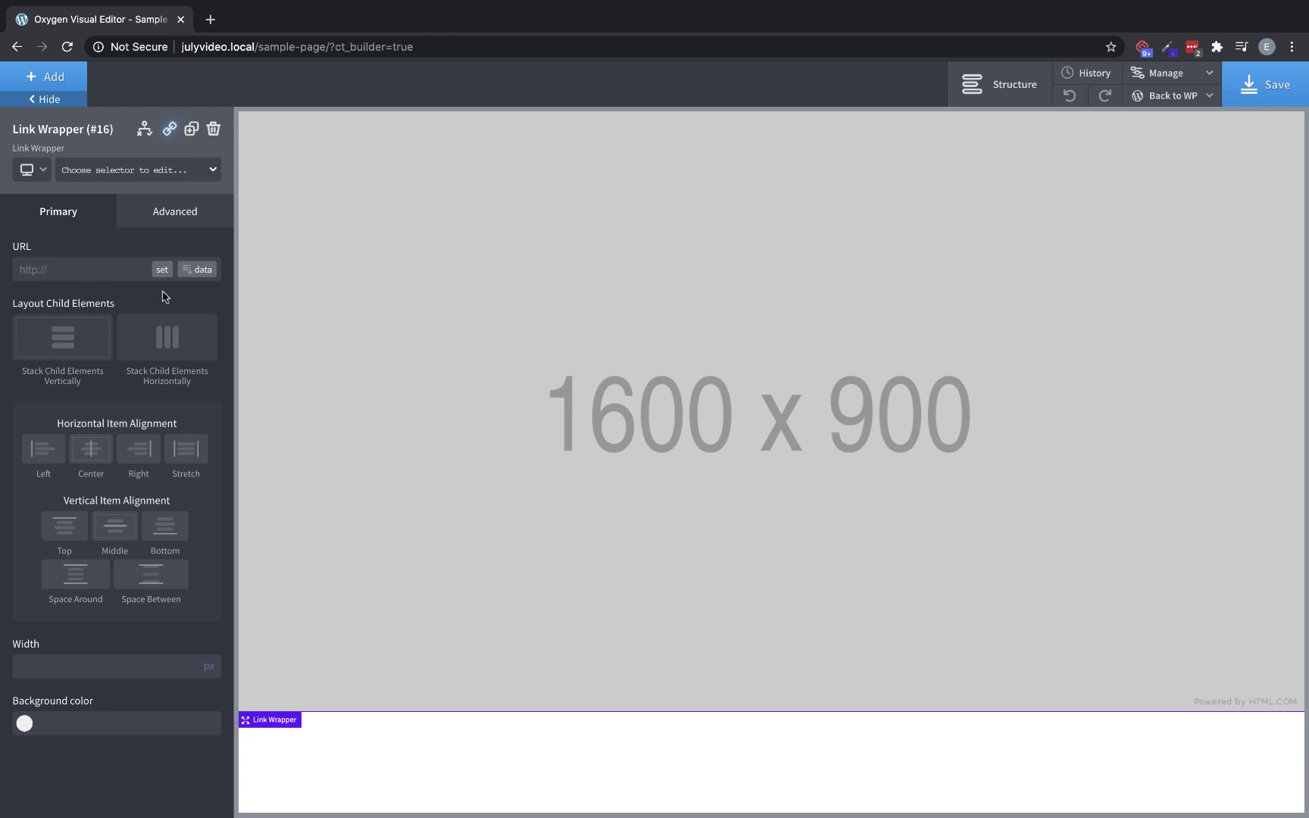
- Delete the link wrapper with its image and add a Button element to the page
{"action": "left_click", "coordinate": [213, 128]}
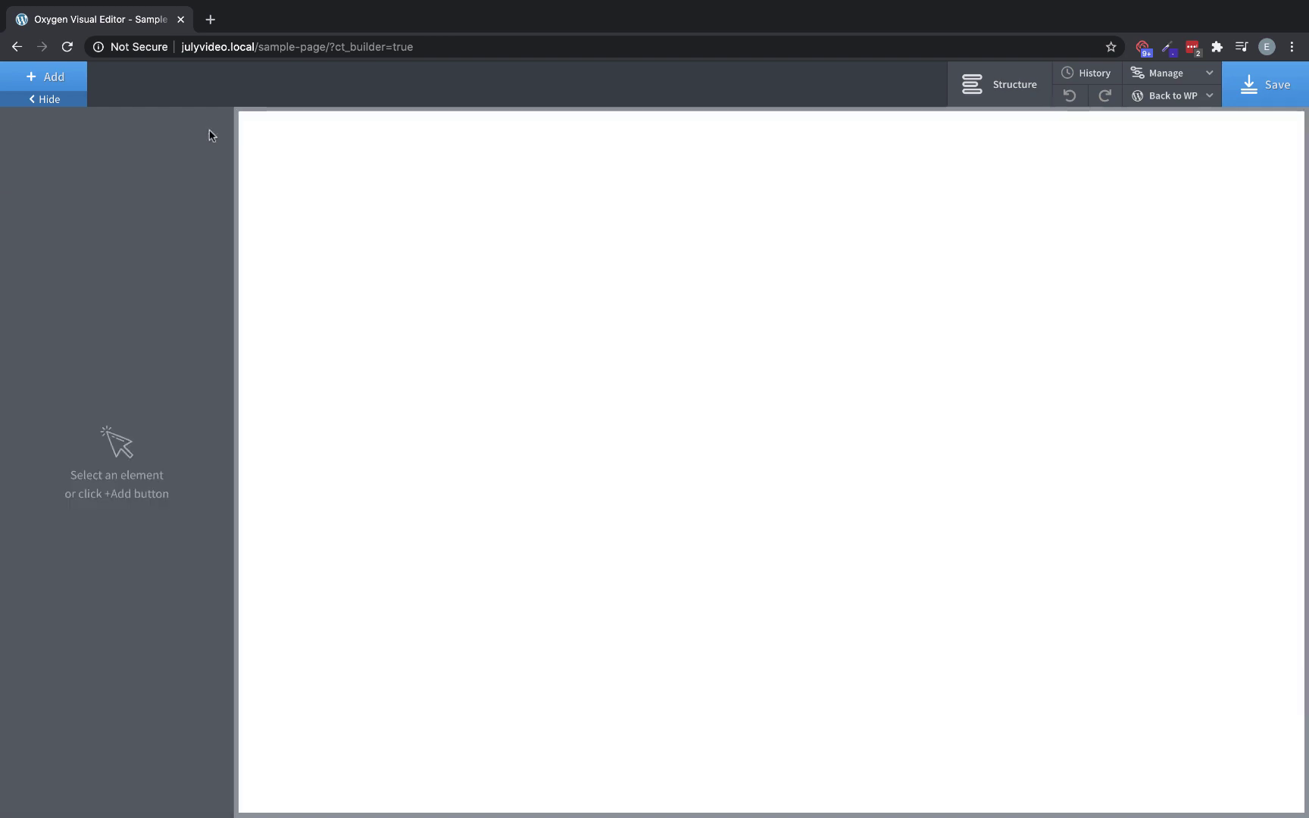
{"action": "left_click", "coordinate": [61, 79]}
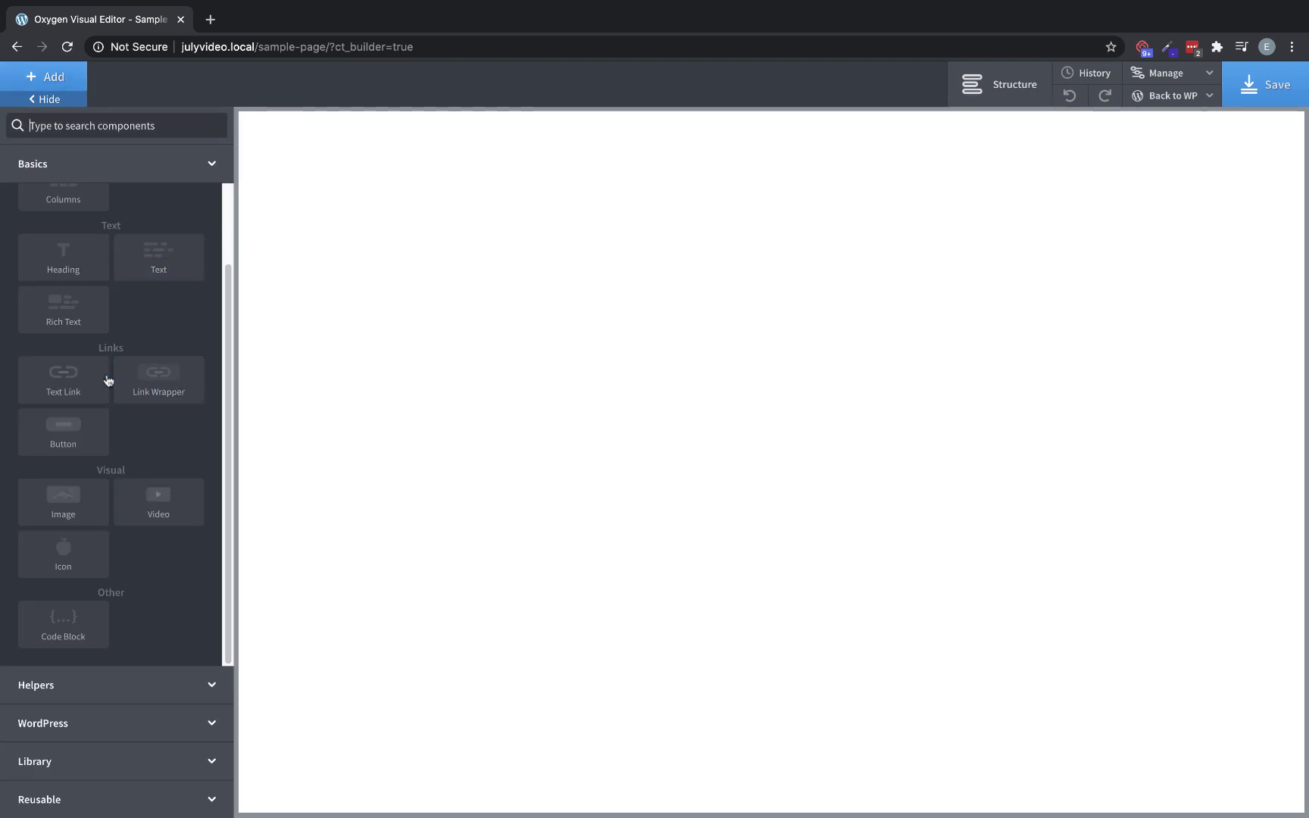
{"action": "left_click", "coordinate": [68, 428]}
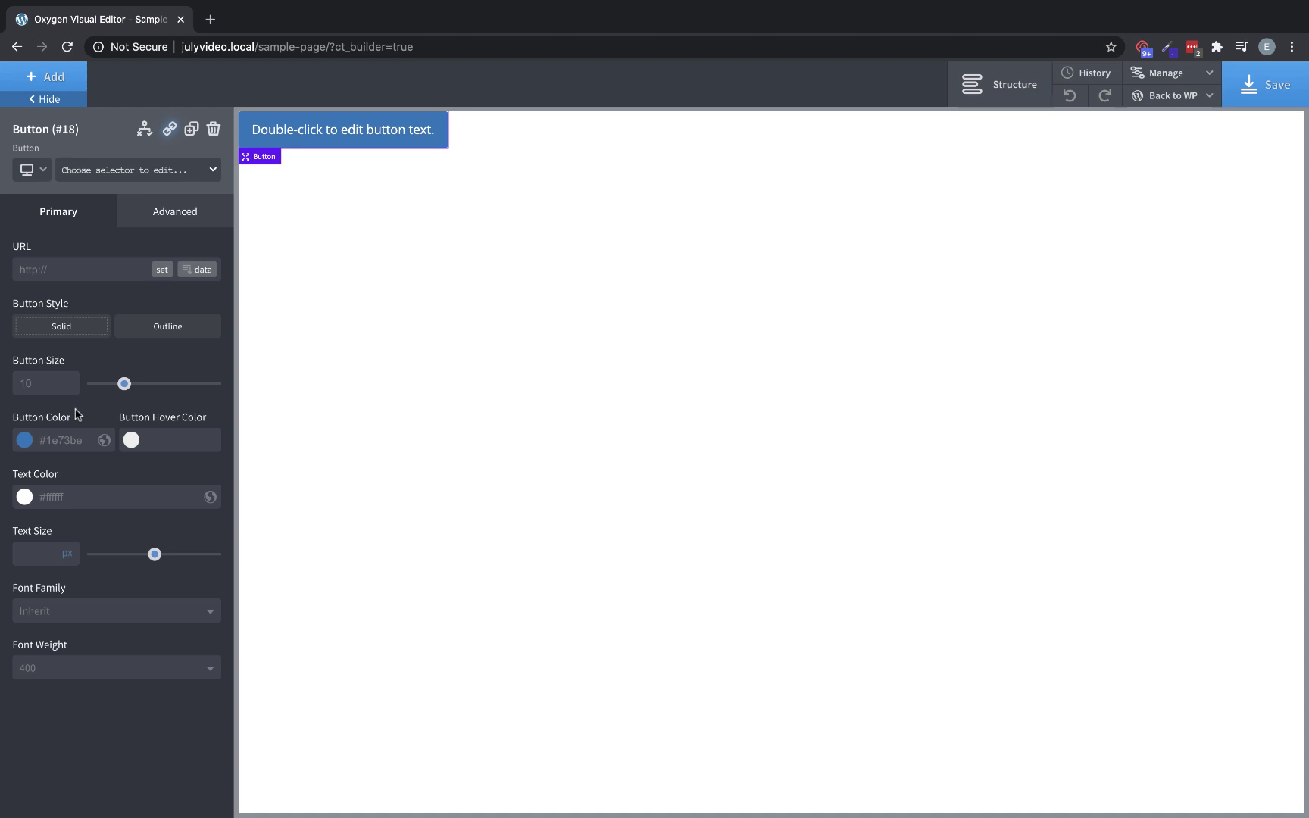
- Switch the button to outline style and back to solid, then delete it
{"action": "left_click", "coordinate": [156, 334]}
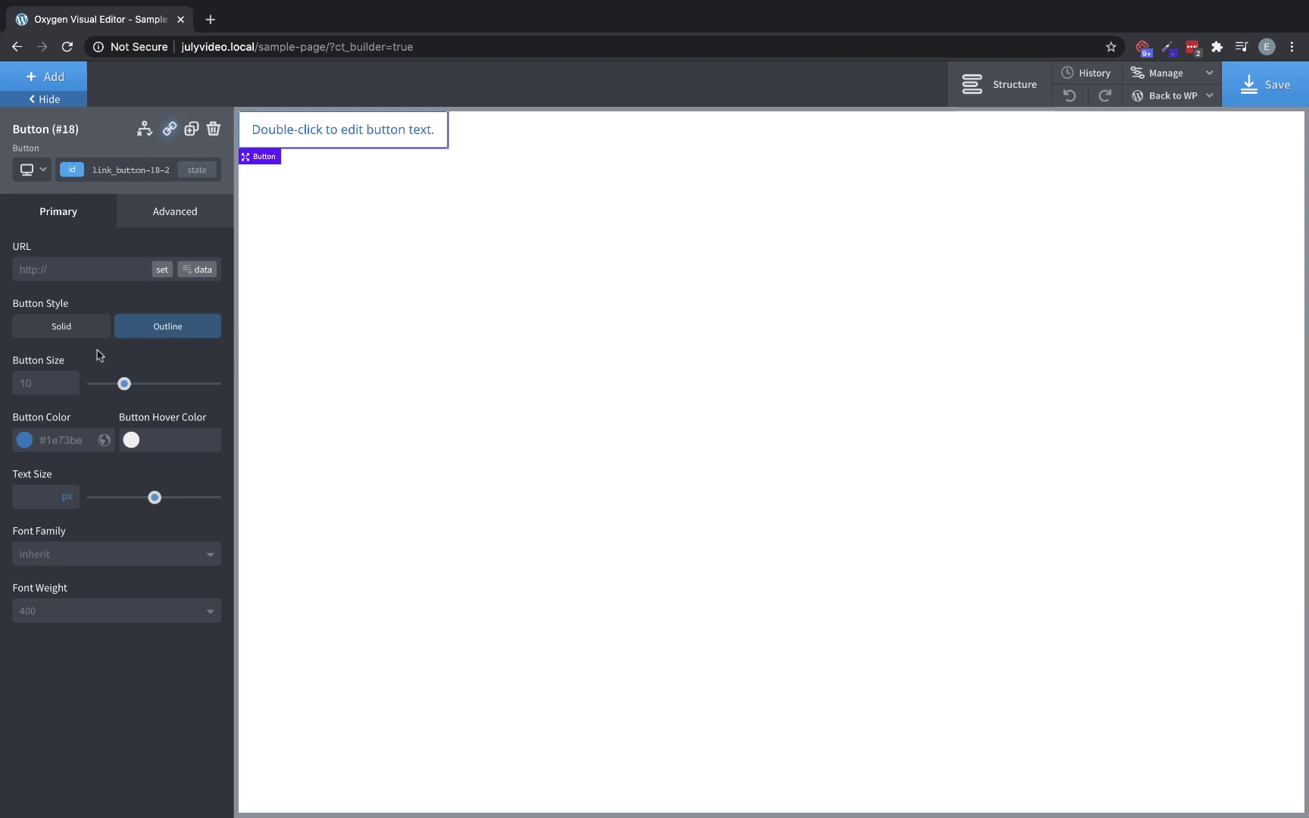
{"action": "left_click", "coordinate": [81, 333]}
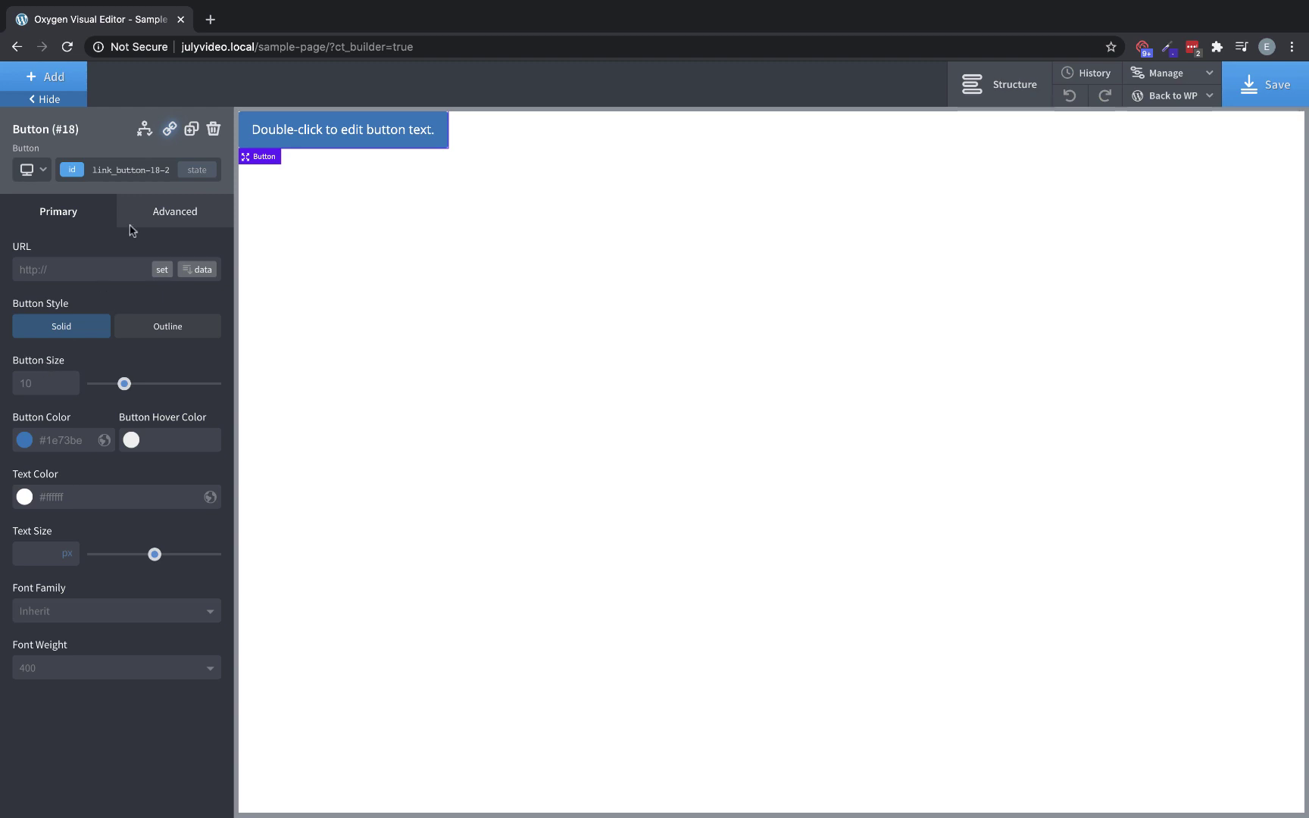
{"action": "left_click", "coordinate": [213, 130]}
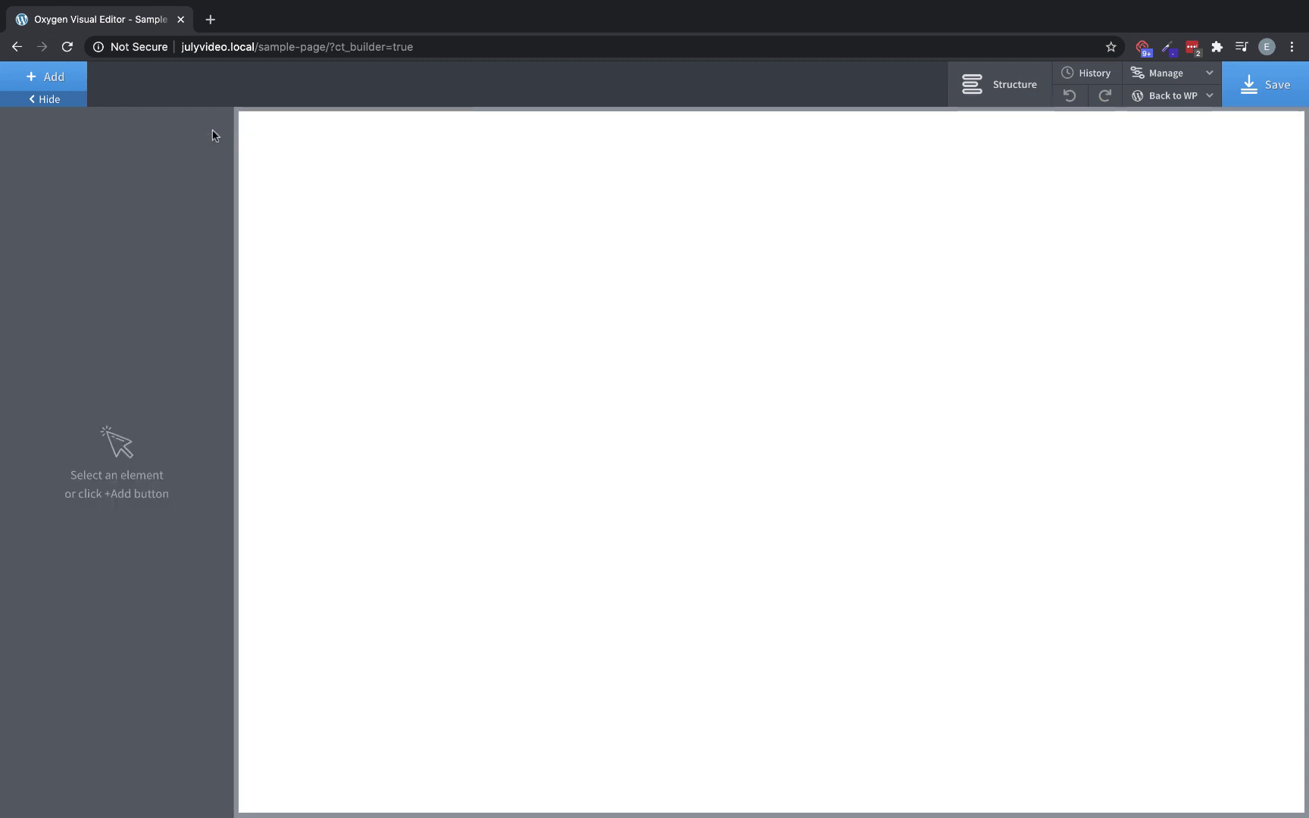
- Add an Image placeholder, browse the Media Library without choosing, and set its source to Media Library
{"action": "left_click", "coordinate": [73, 86]}
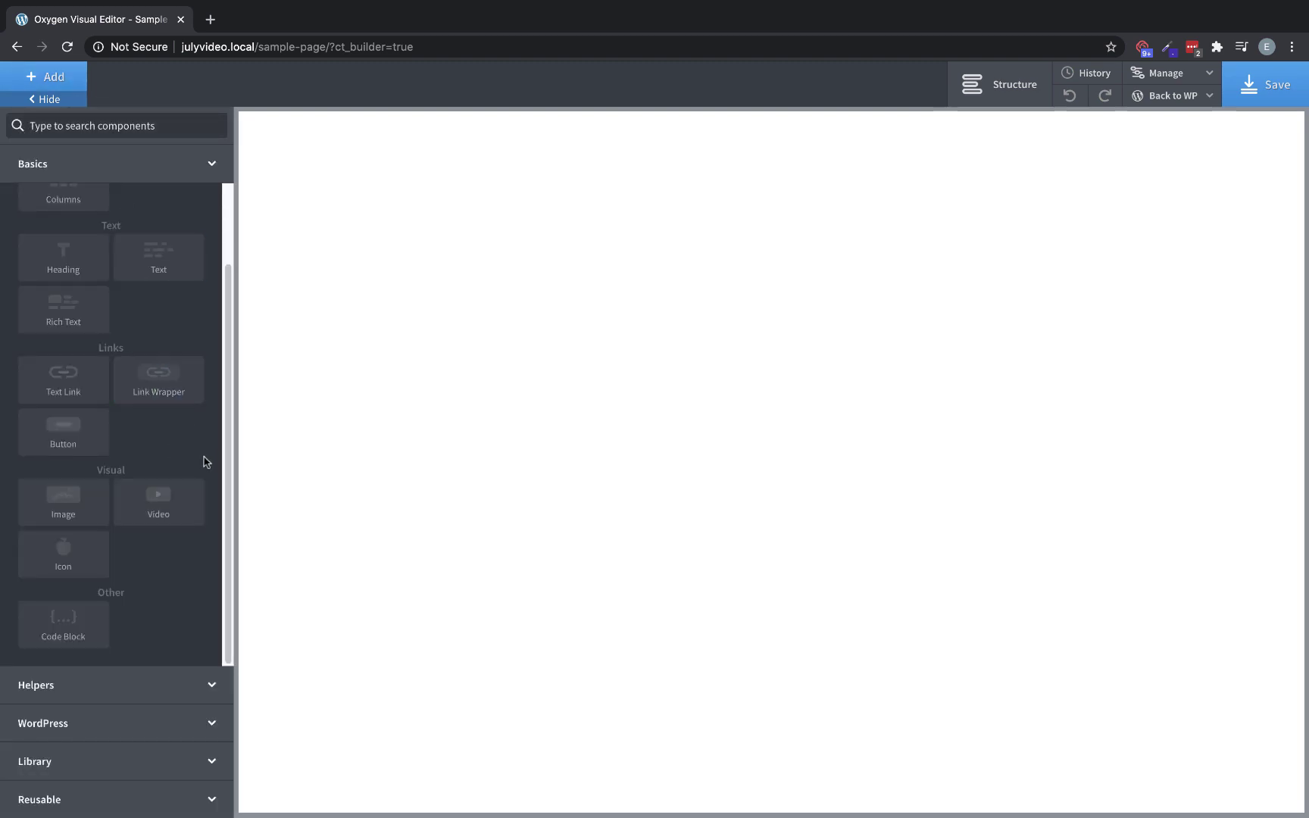
{"action": "left_click", "coordinate": [65, 500]}
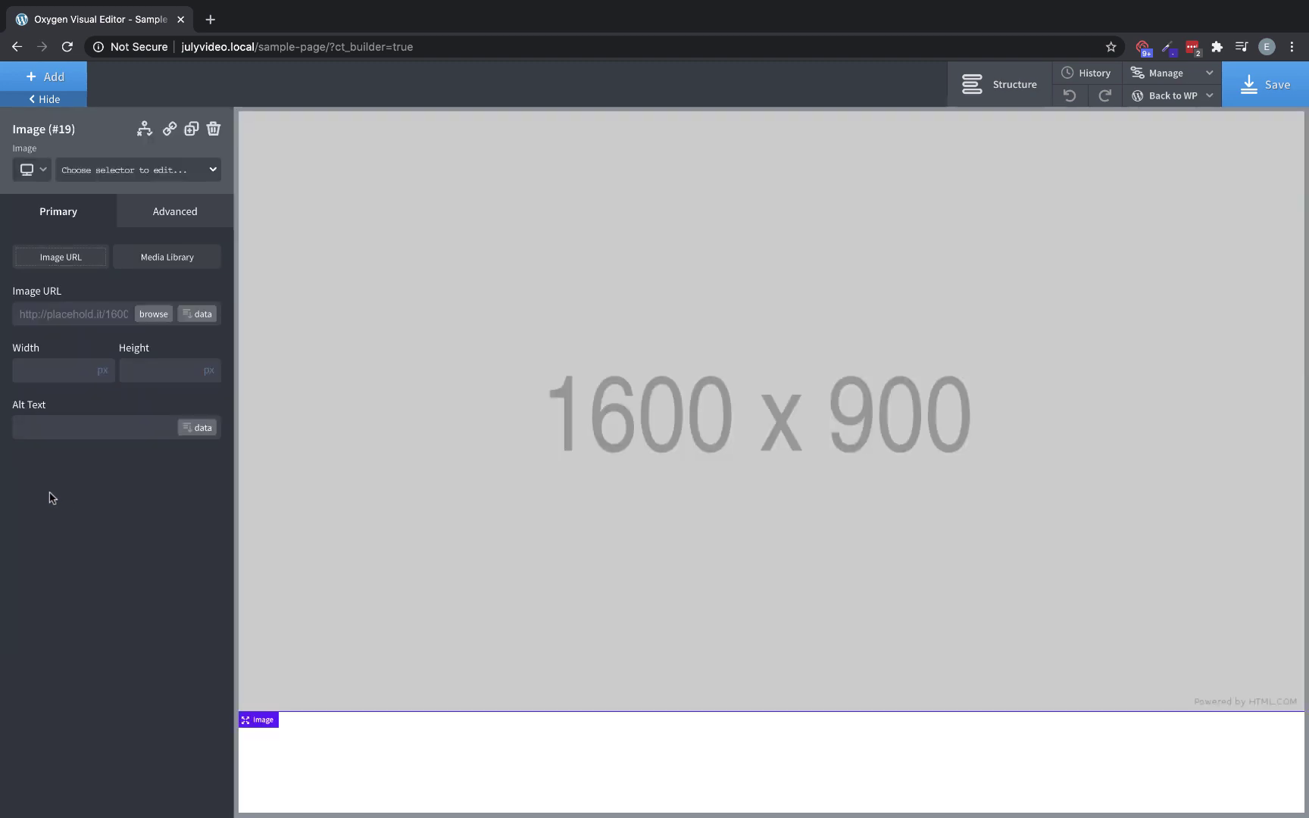
{"action": "left_click", "coordinate": [160, 322]}
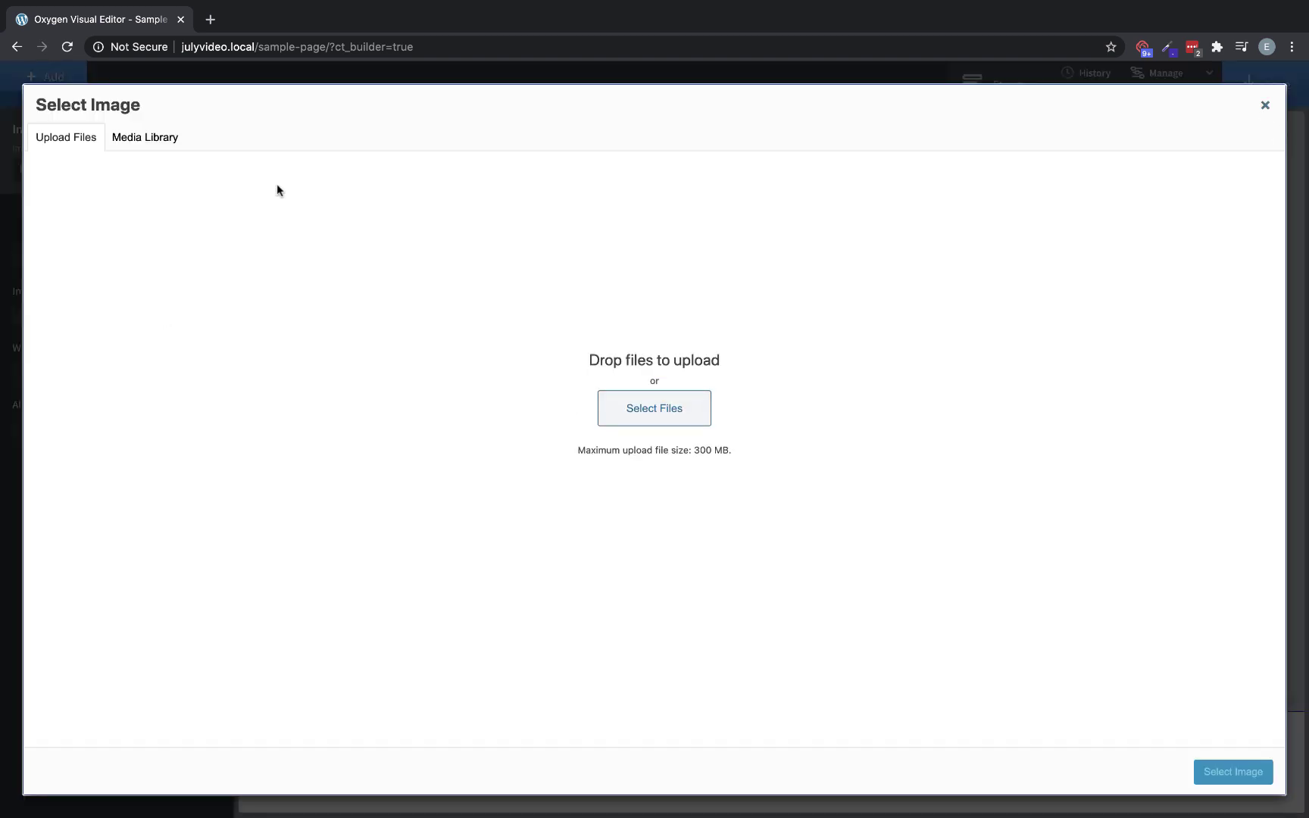
{"action": "left_click", "coordinate": [172, 146]}
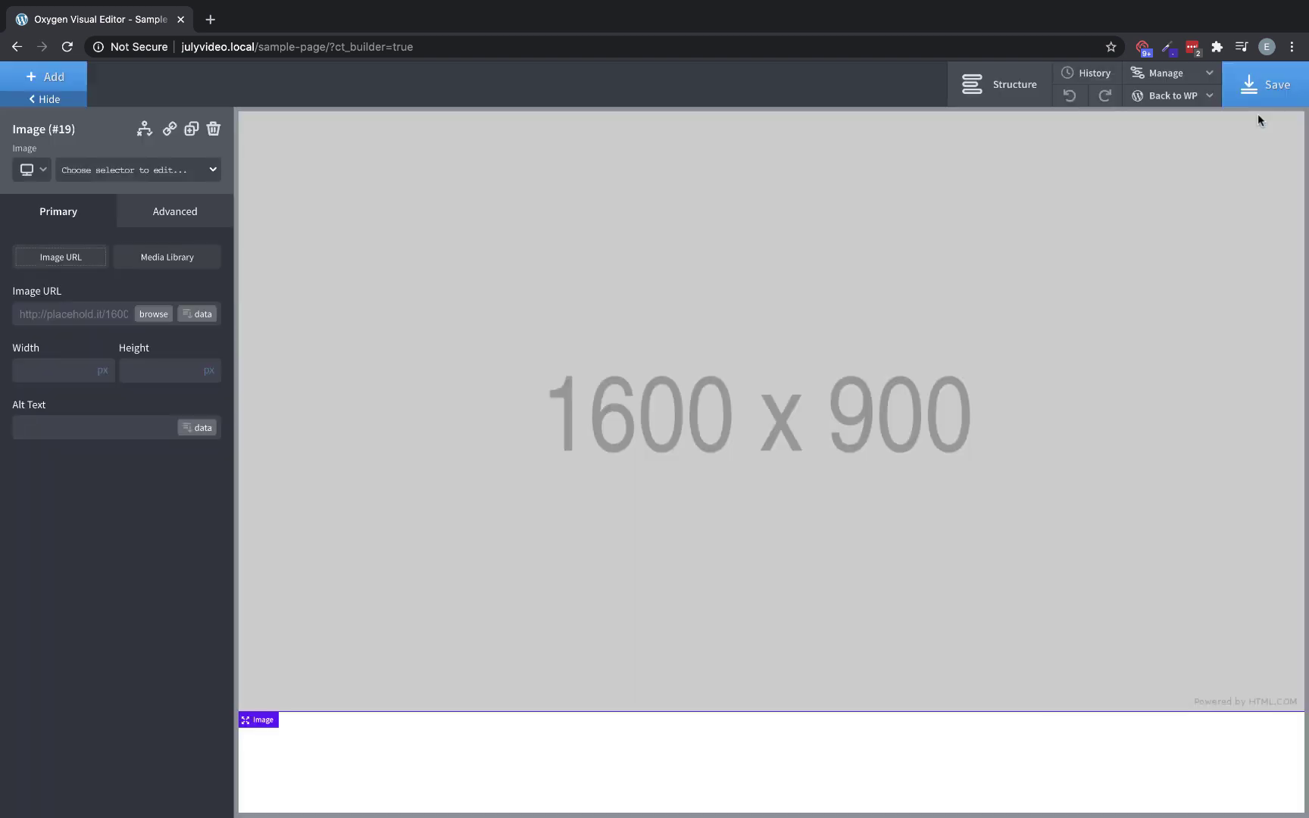
{"action": "left_click", "coordinate": [1262, 107]}
{"action": "left_click", "coordinate": [160, 260]}
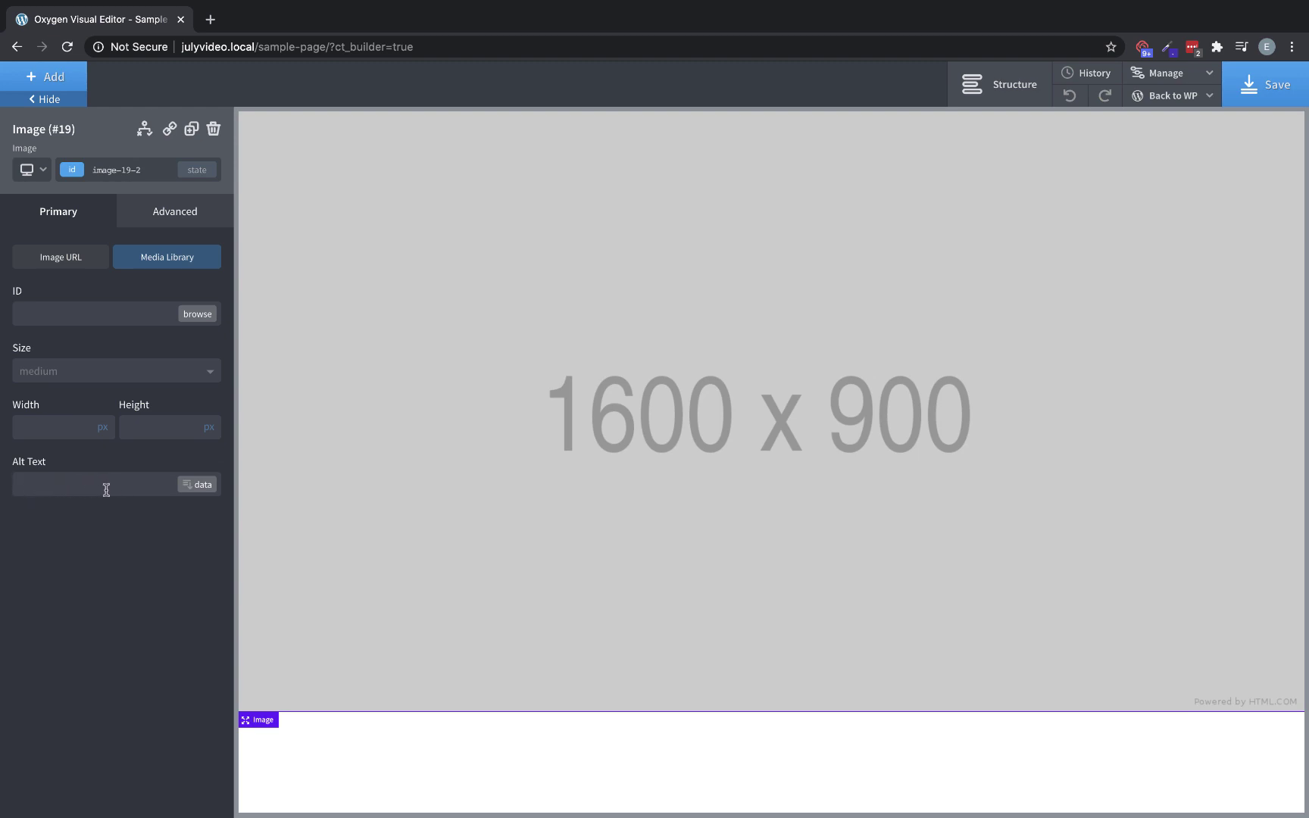
- Replace the placeholder image with a Video element showing the default YouTube sample
{"action": "left_click", "coordinate": [213, 131]}
{"action": "left_click", "coordinate": [66, 81]}
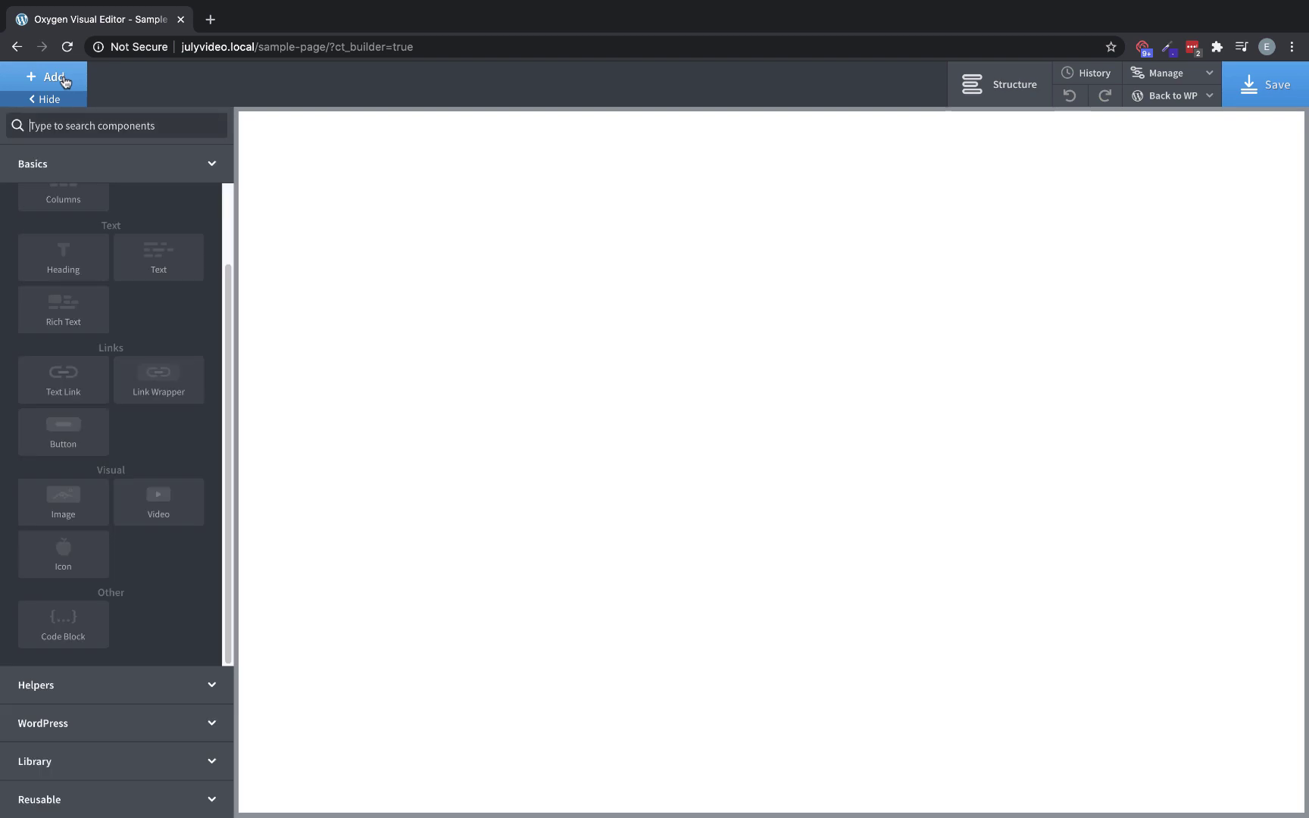
{"action": "left_click", "coordinate": [170, 522]}
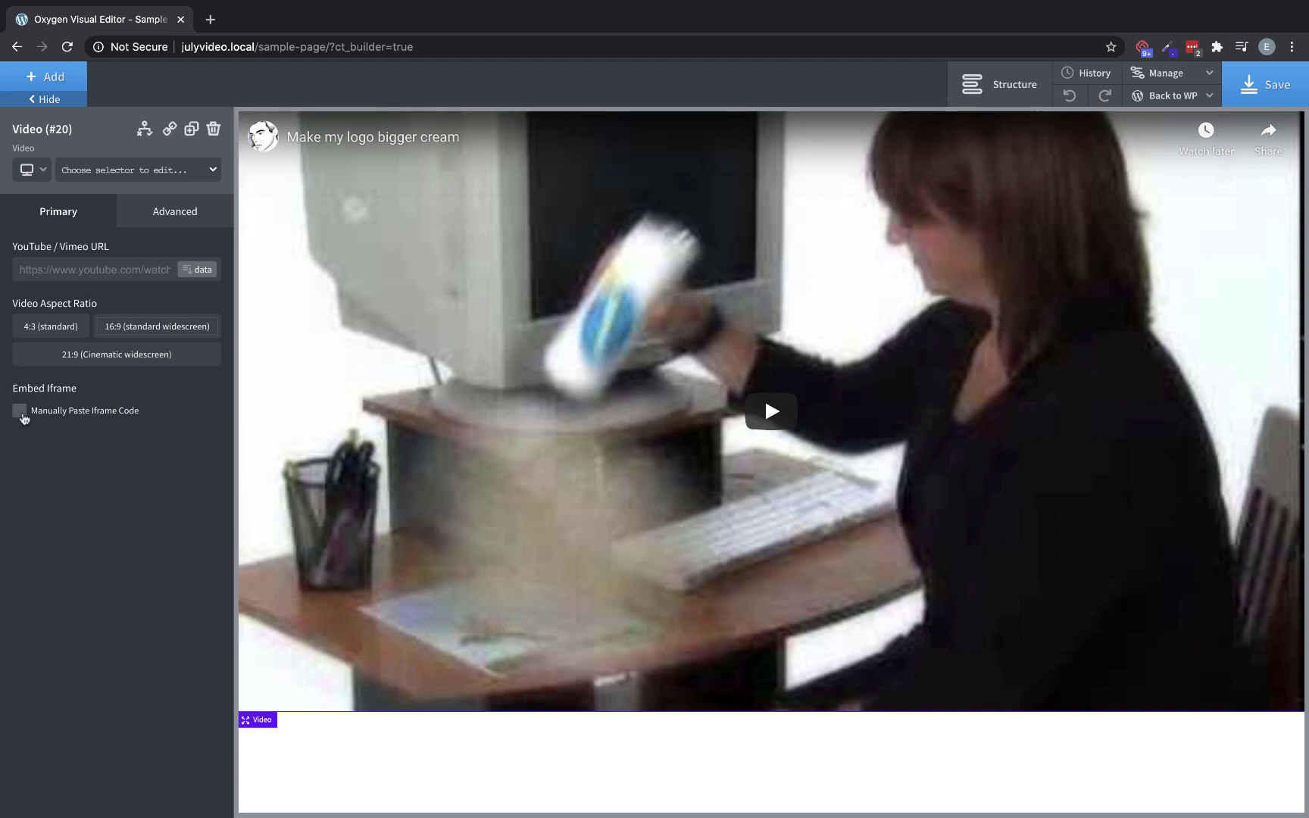
- Delete the video and add an Icon element with the thumbs-up glyph
{"action": "left_click", "coordinate": [213, 129]}
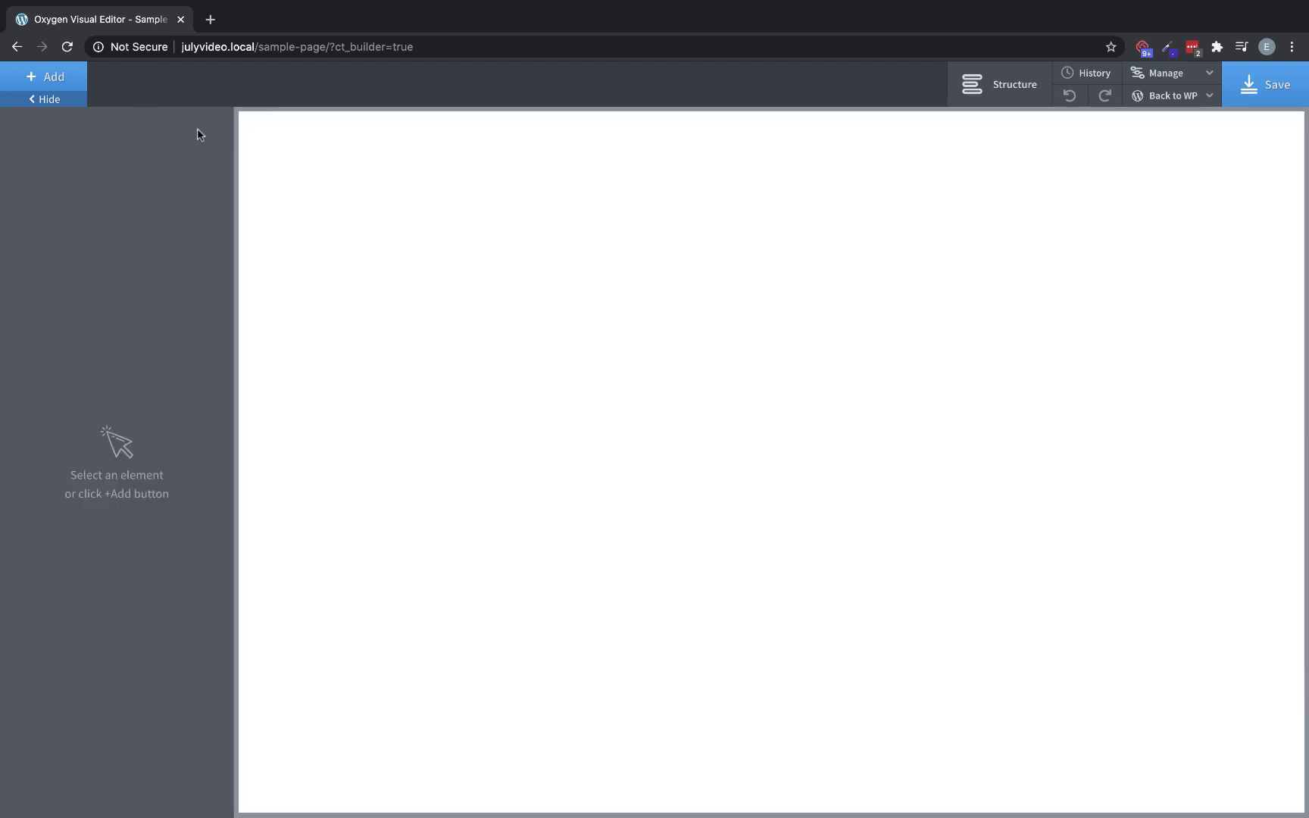
{"action": "left_click", "coordinate": [66, 80]}
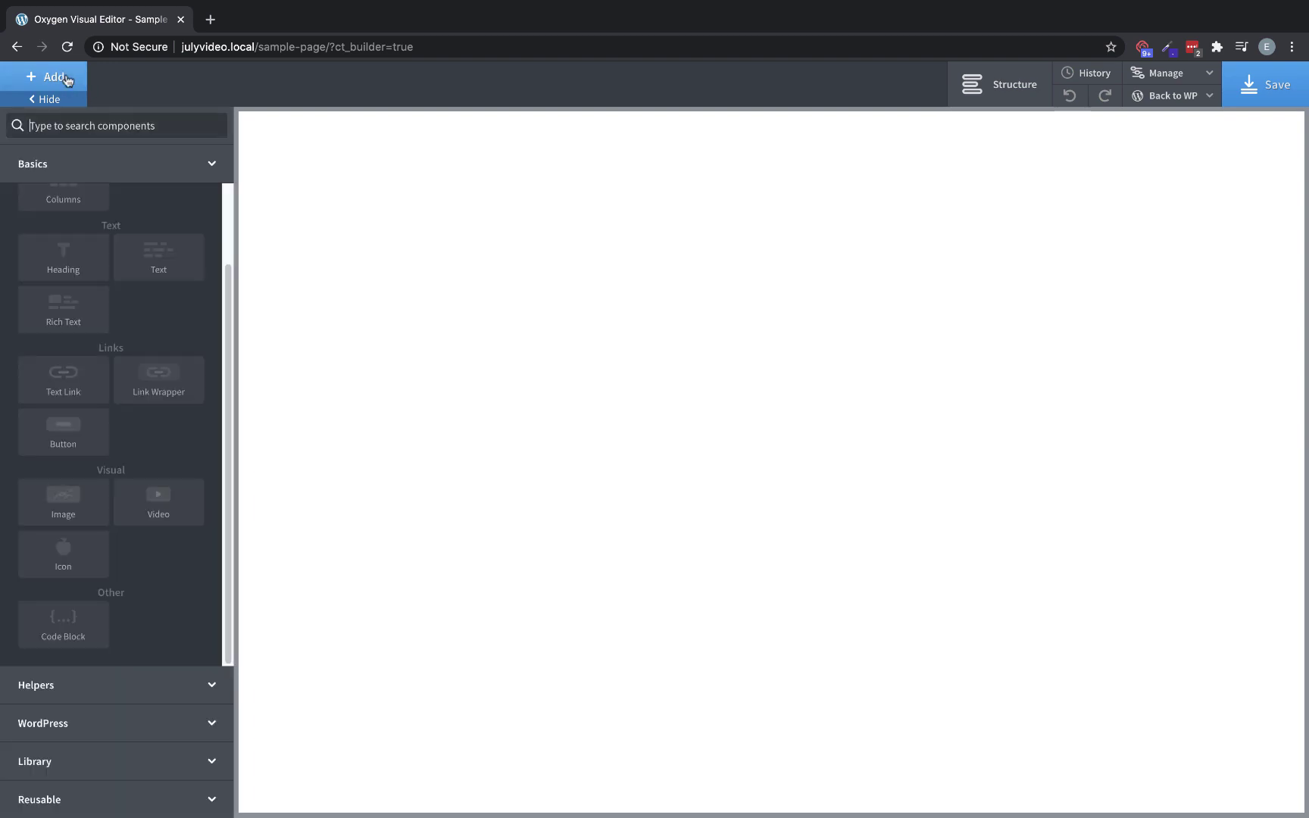
{"action": "left_click", "coordinate": [65, 546]}
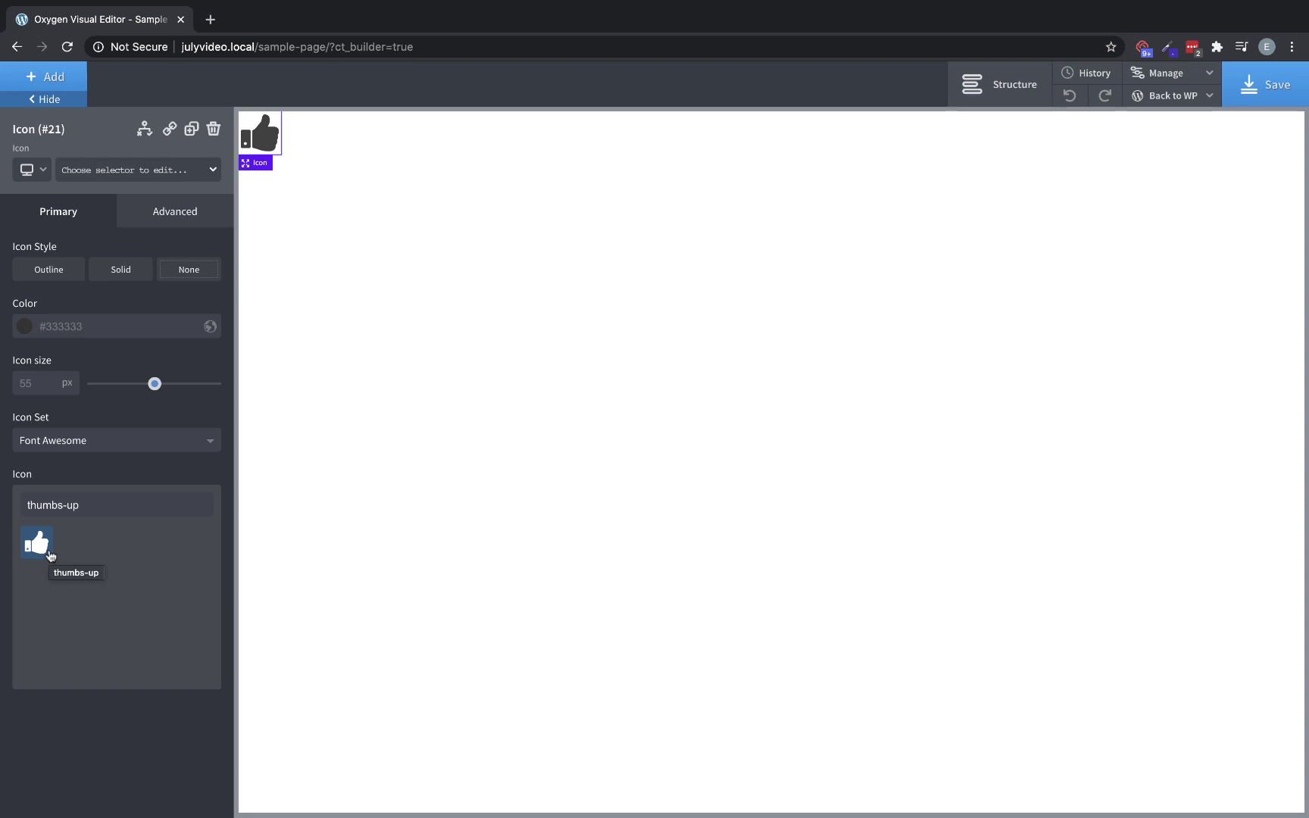
- Keep Font Awesome as the icon set and clear the 'thumbs-up' icon search
{"action": "left_click", "coordinate": [203, 443]}
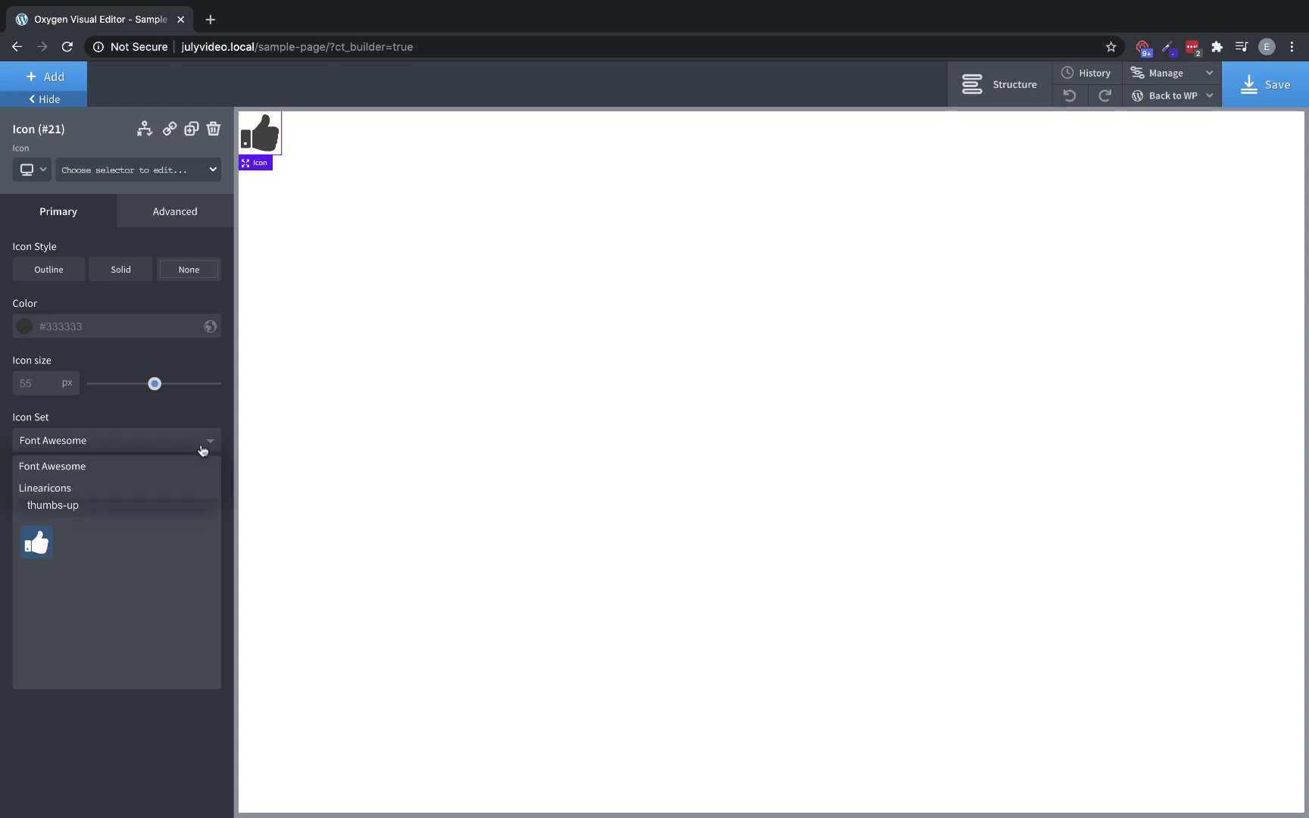
{"action": "left_click", "coordinate": [174, 419]}
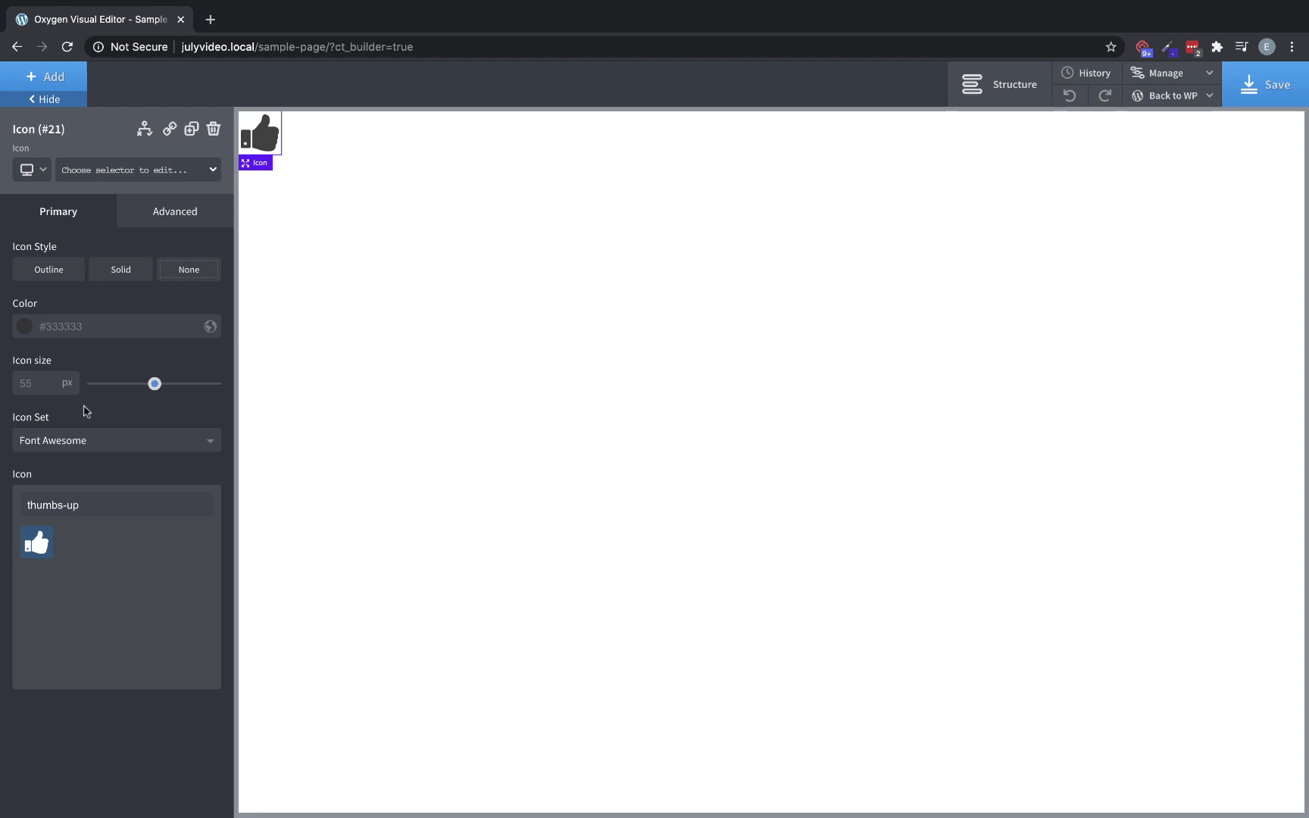
{"action": "left_click_drag", "start_coordinate": [121, 500], "coordinate": [23, 495]}
{"action": "key", "text": "BackSpace"}
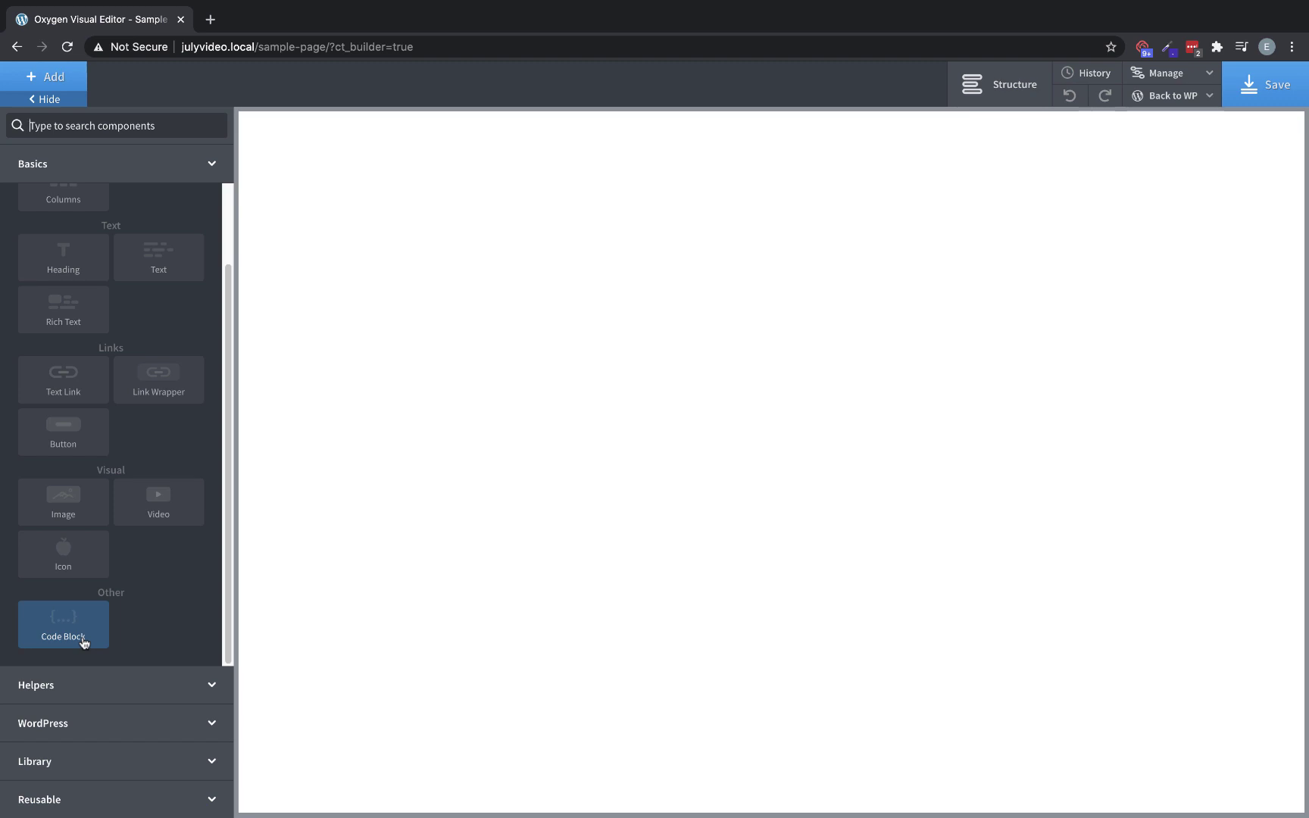
- Add a Code Block with the div tag, showing 'hello world!'
{"action": "left_click", "coordinate": [64, 626]}
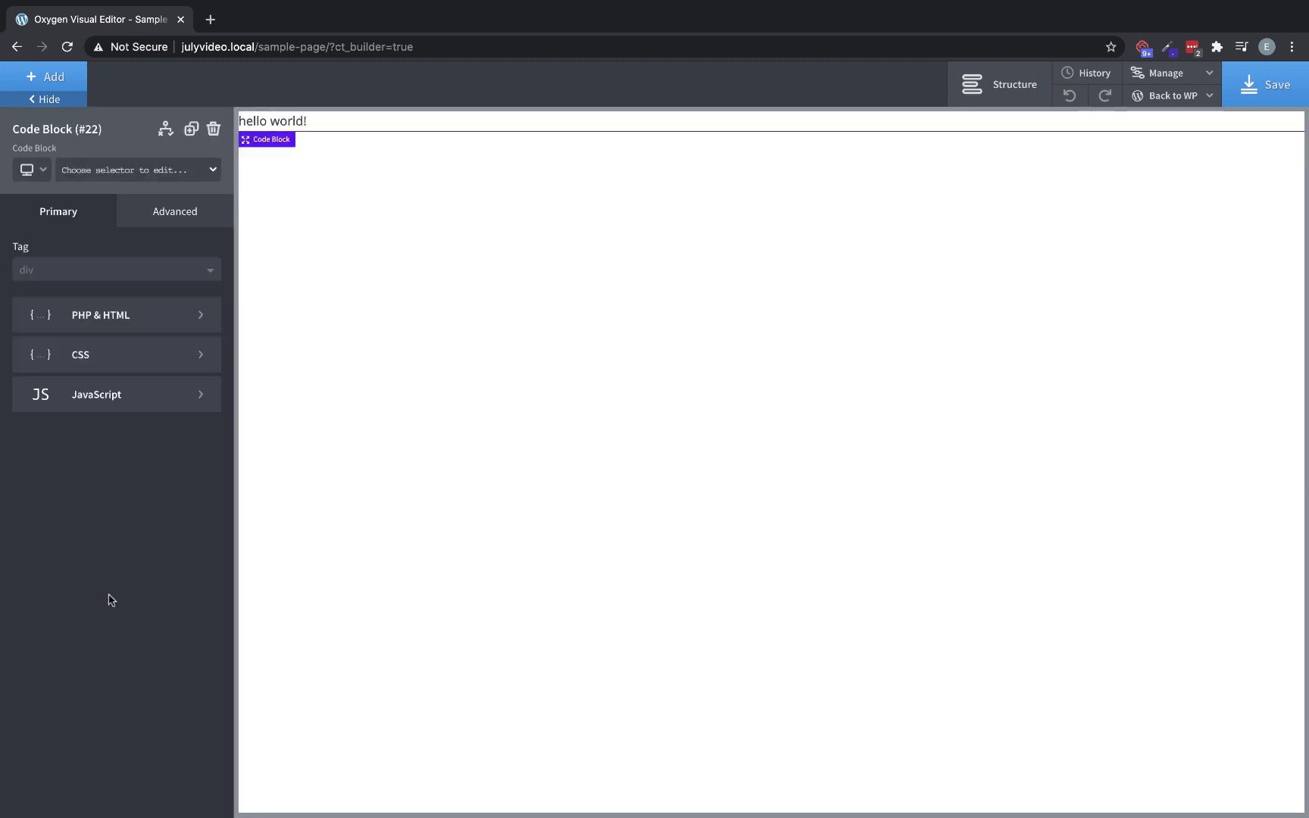
{"action": "left_click", "coordinate": [215, 272]}
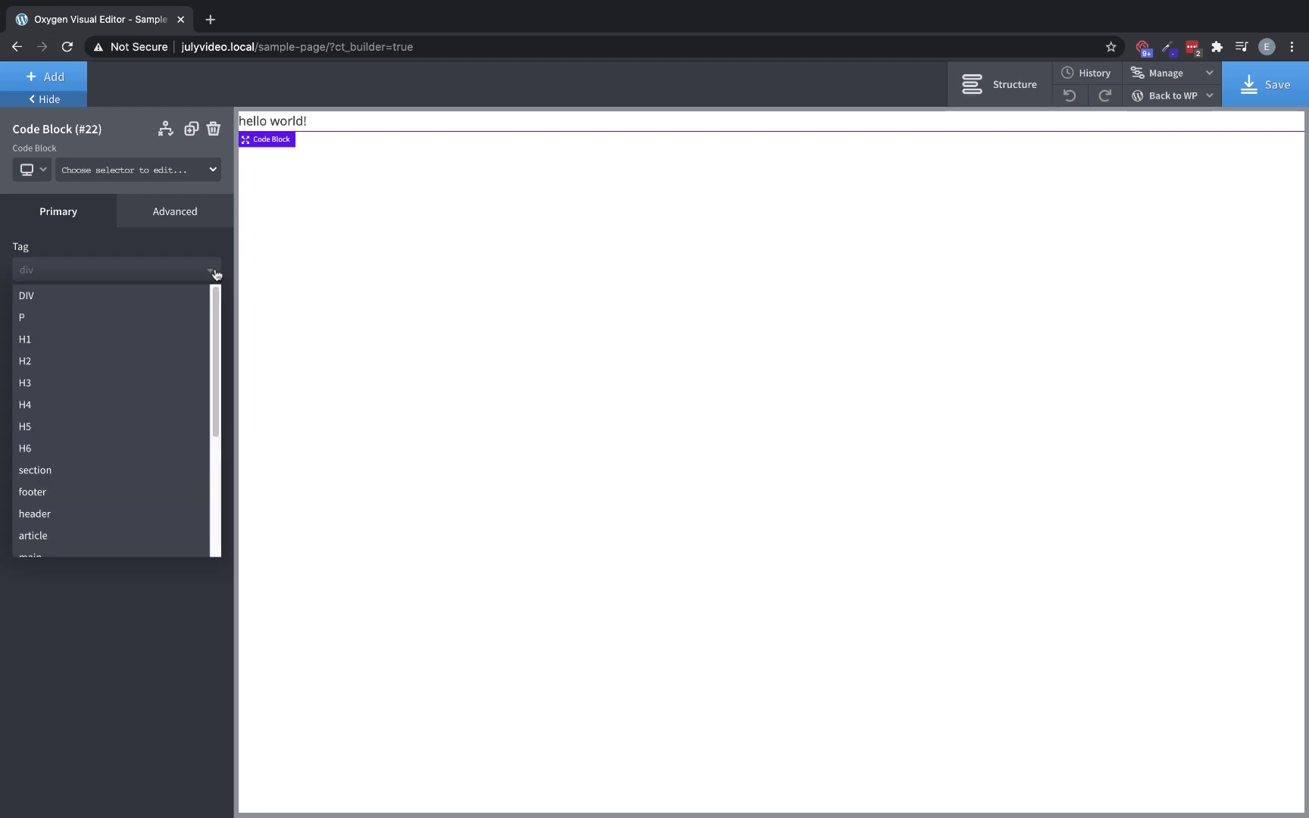
{"action": "left_click", "coordinate": [216, 273]}
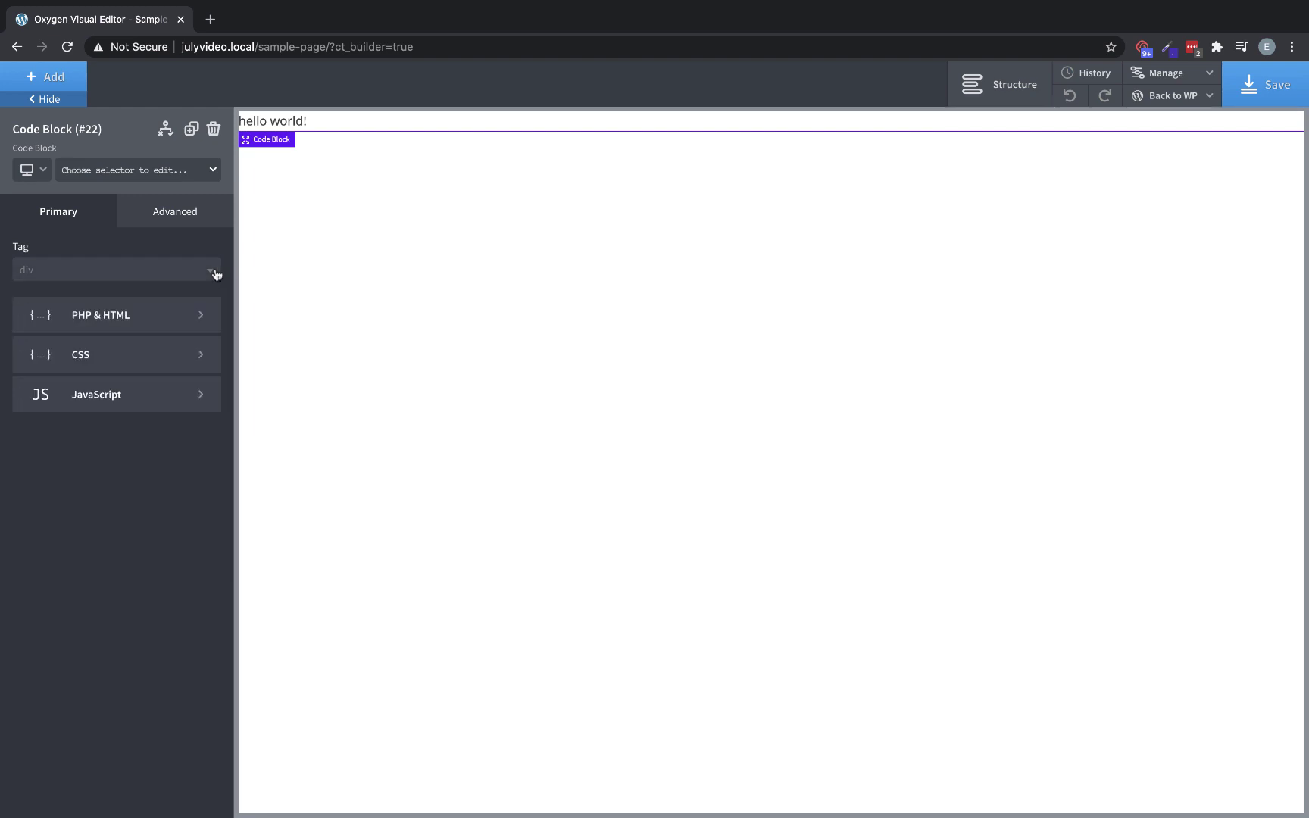
- Review the code block's PHP & HTML, CSS and JavaScript editors in turn
{"action": "left_click", "coordinate": [164, 318]}
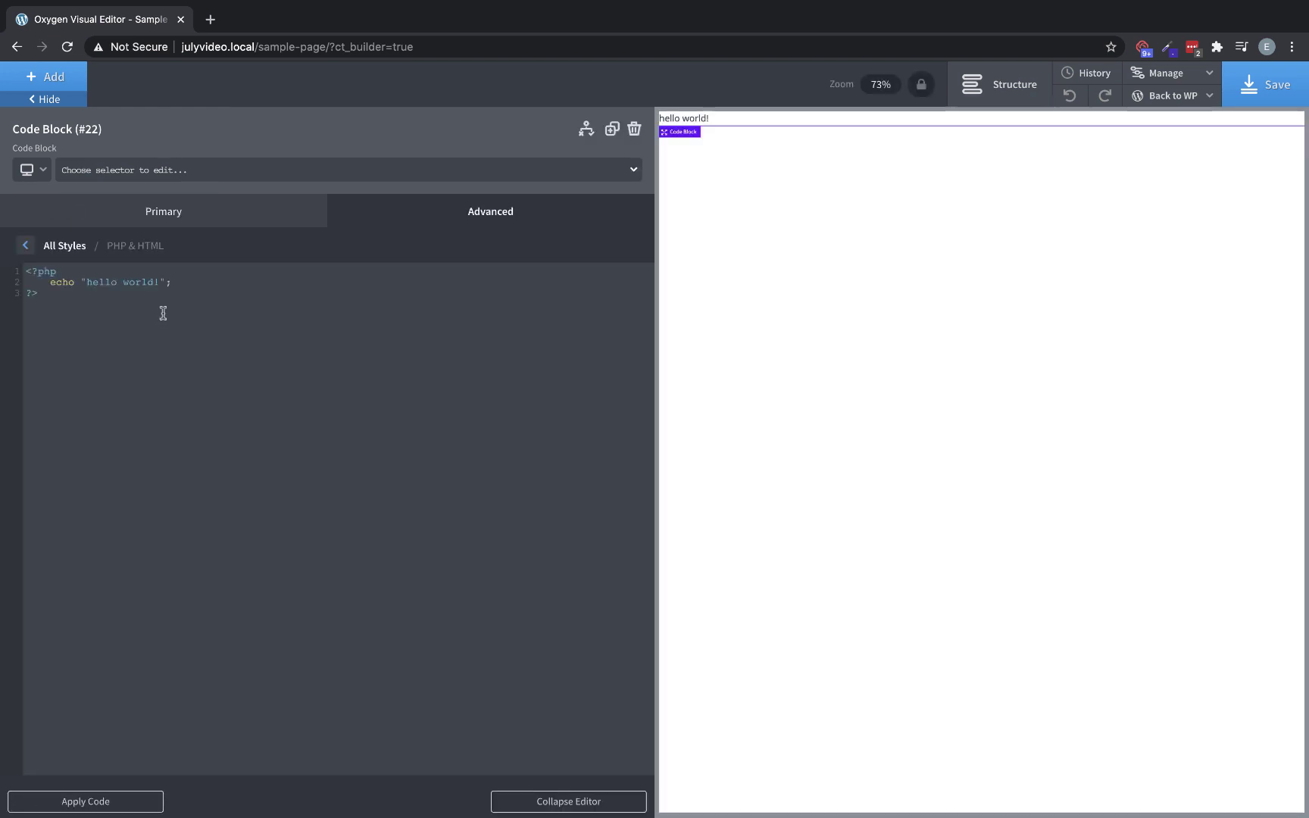
{"action": "left_click", "coordinate": [25, 250]}
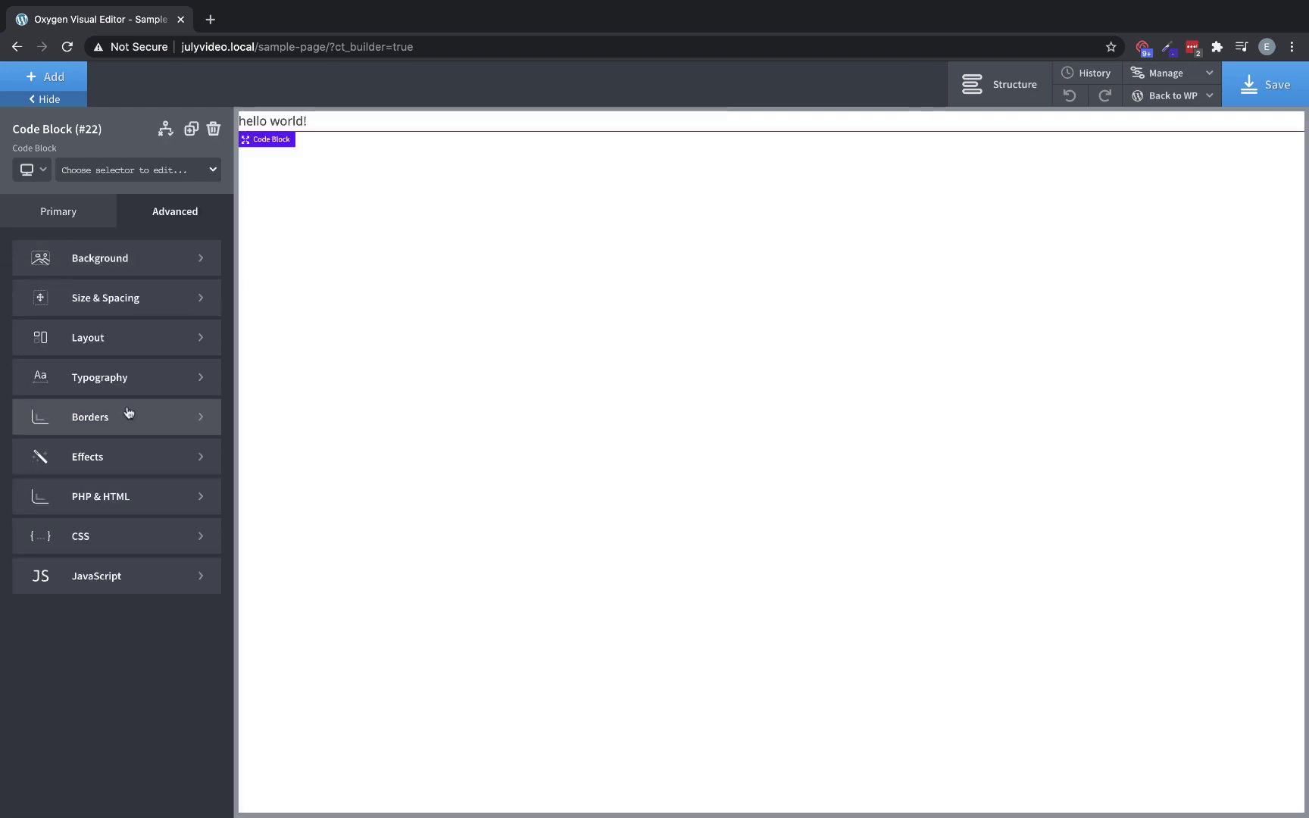
{"action": "left_click", "coordinate": [67, 203]}
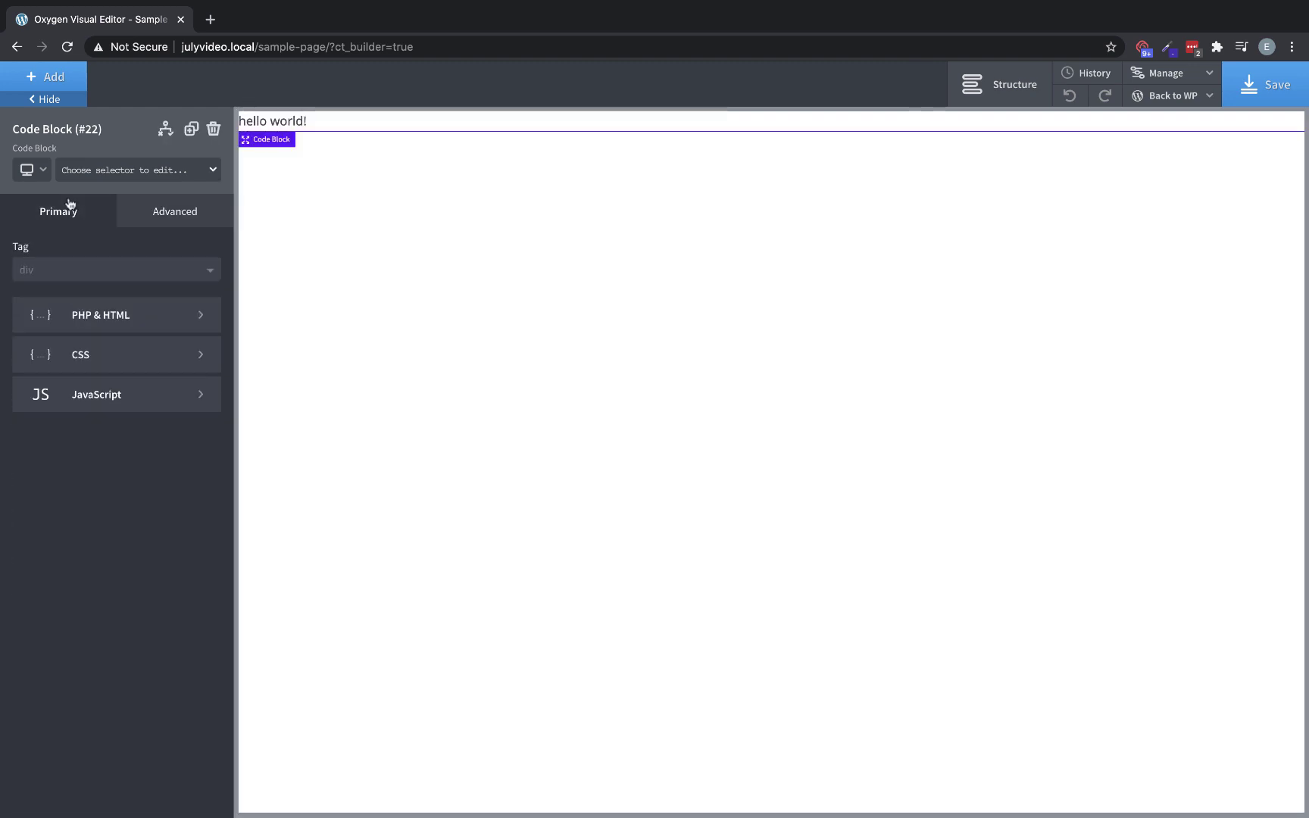
{"action": "left_click", "coordinate": [147, 353]}
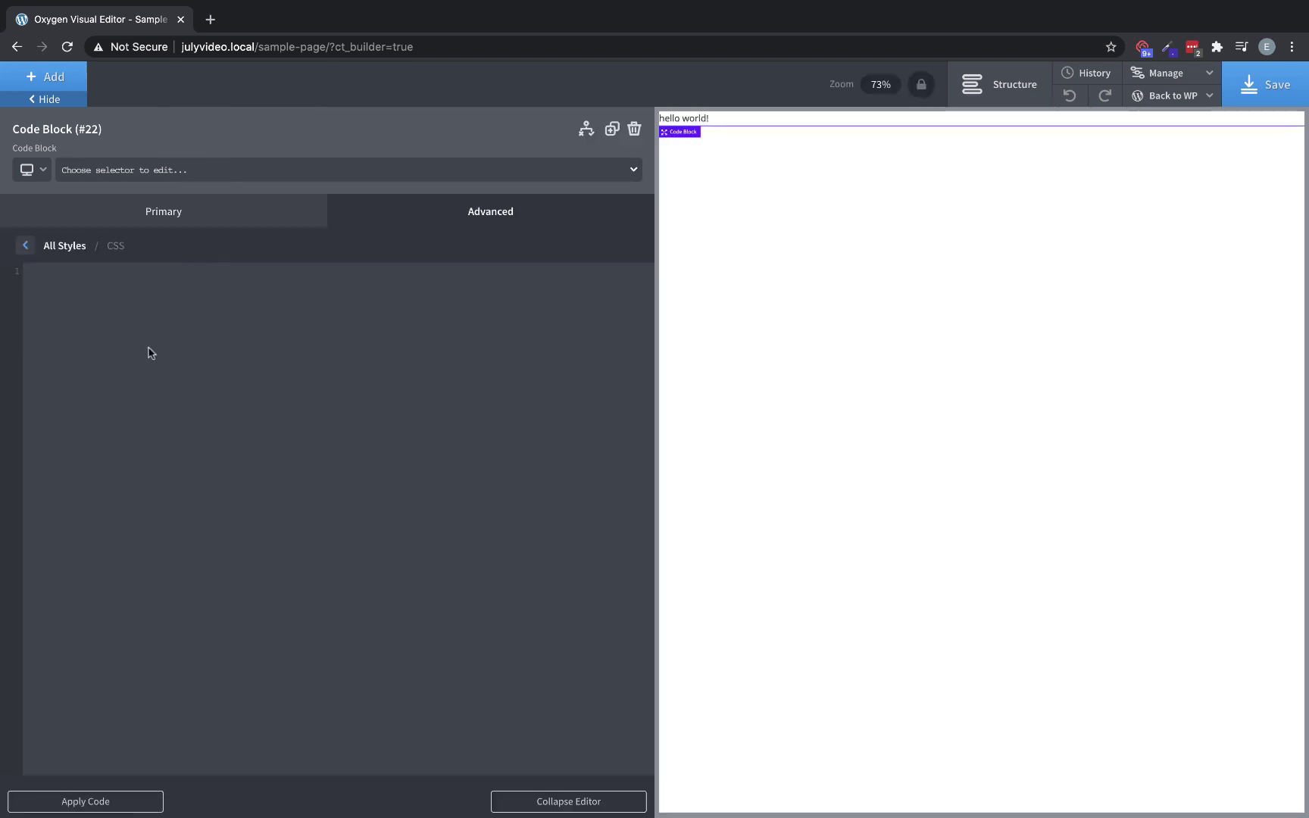
{"action": "left_click", "coordinate": [25, 247]}
{"action": "left_click", "coordinate": [26, 255]}
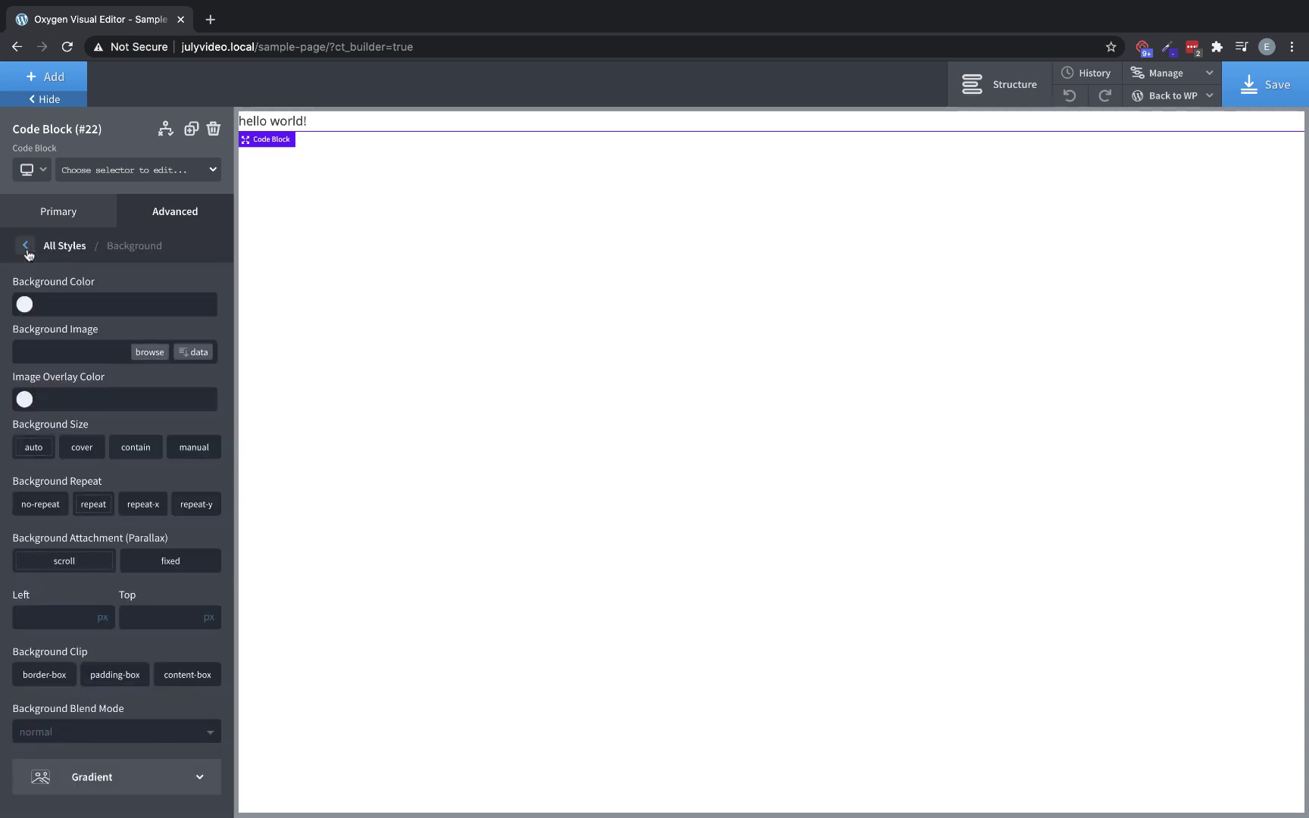
{"action": "left_click", "coordinate": [24, 210]}
{"action": "left_click", "coordinate": [89, 398]}
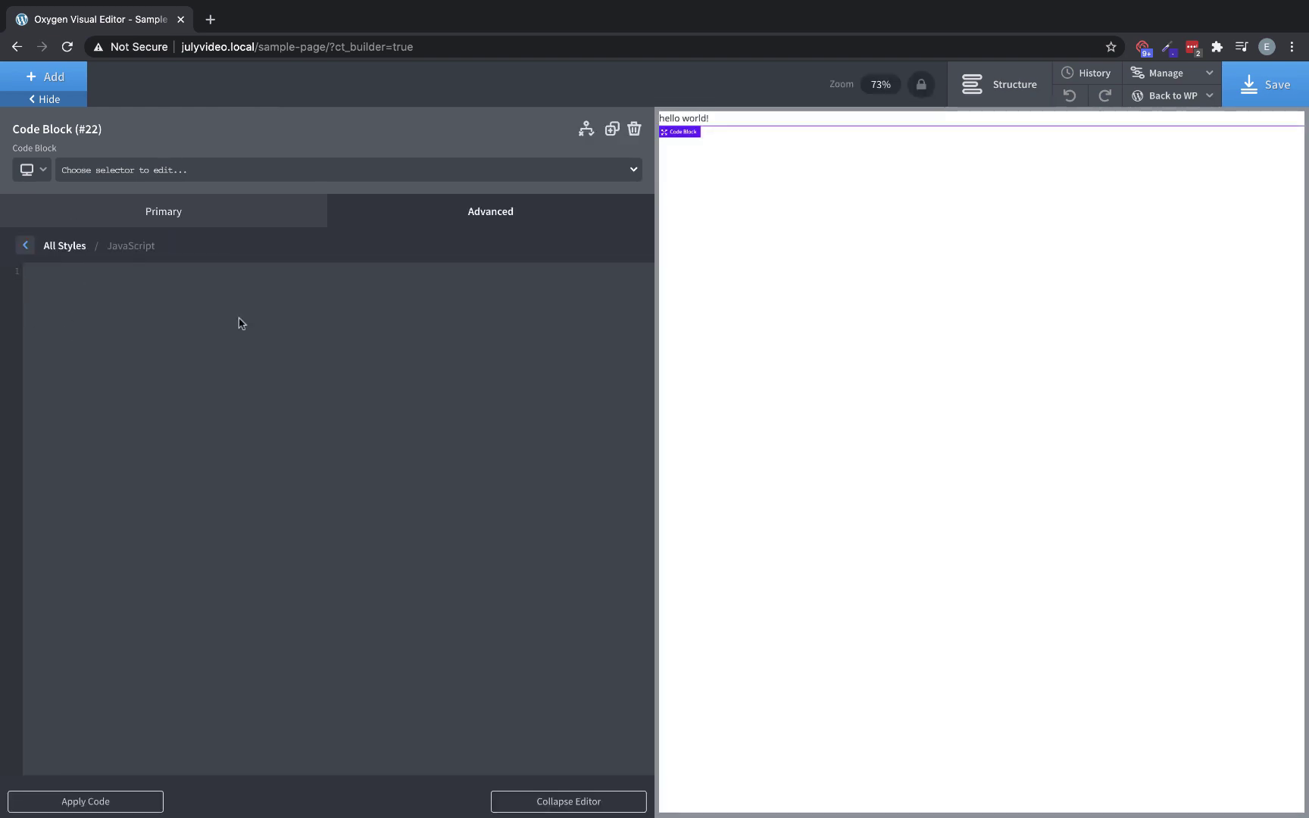
{"action": "left_click", "coordinate": [23, 247]}
{"action": "left_click", "coordinate": [48, 213]}
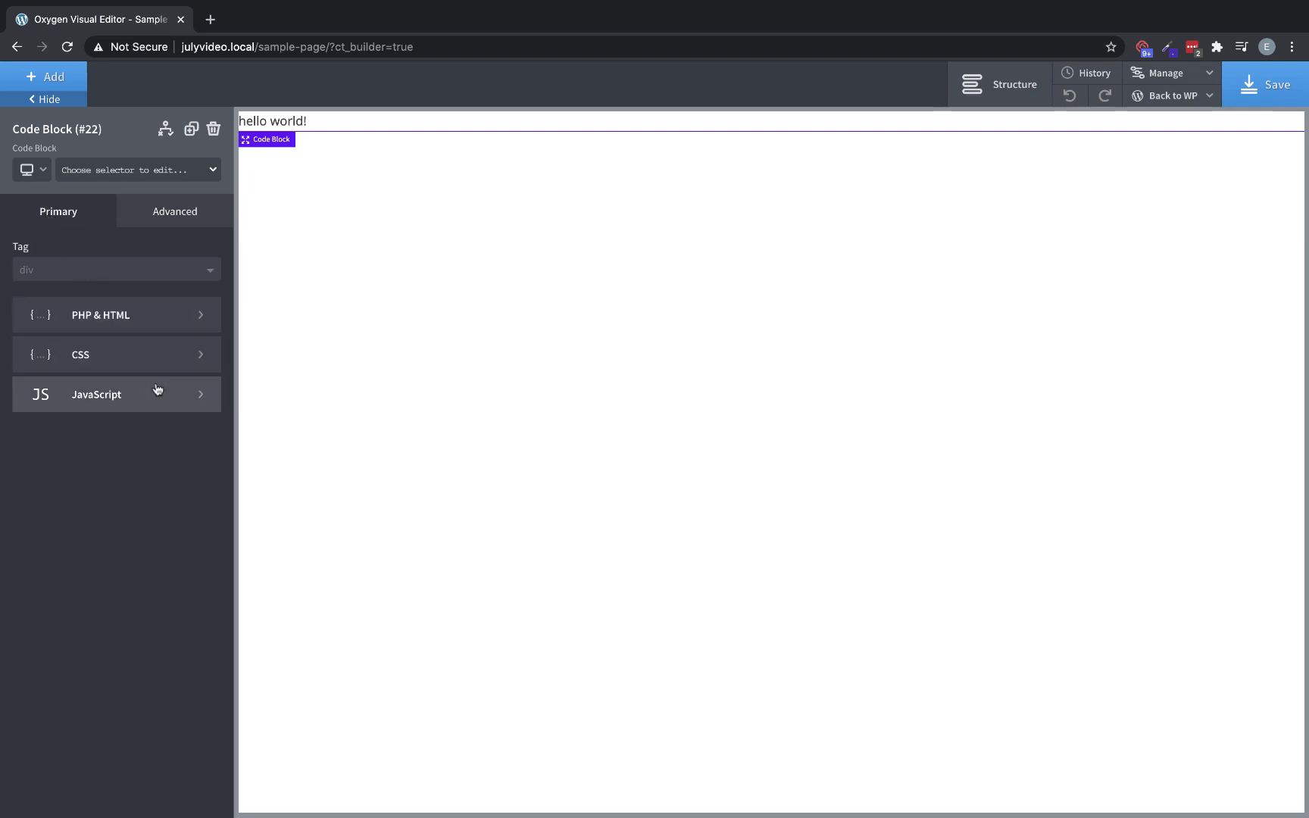